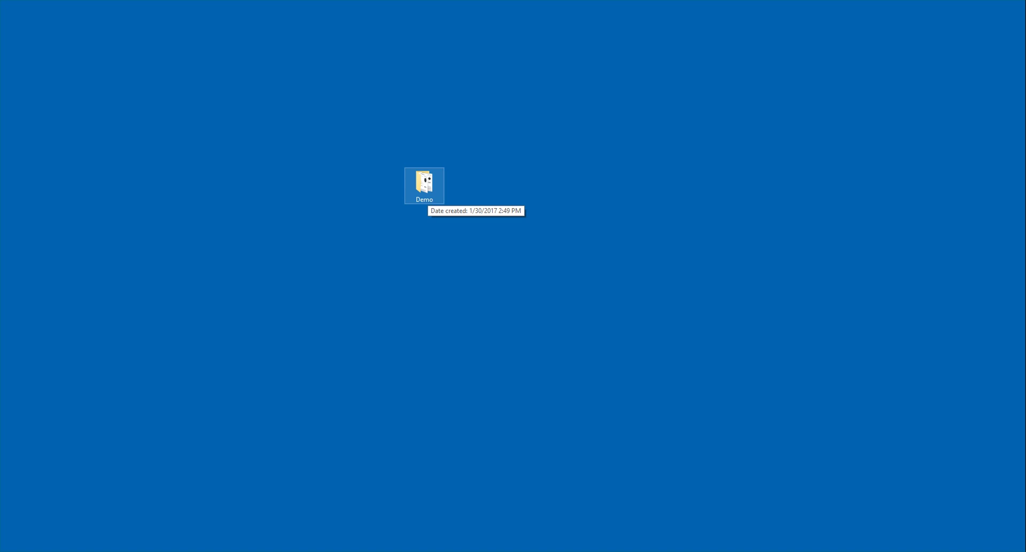
Open the Demo folder and view the registration forms from Page1.tif through Page4.tif in the image viewer.
double_click(423, 184)
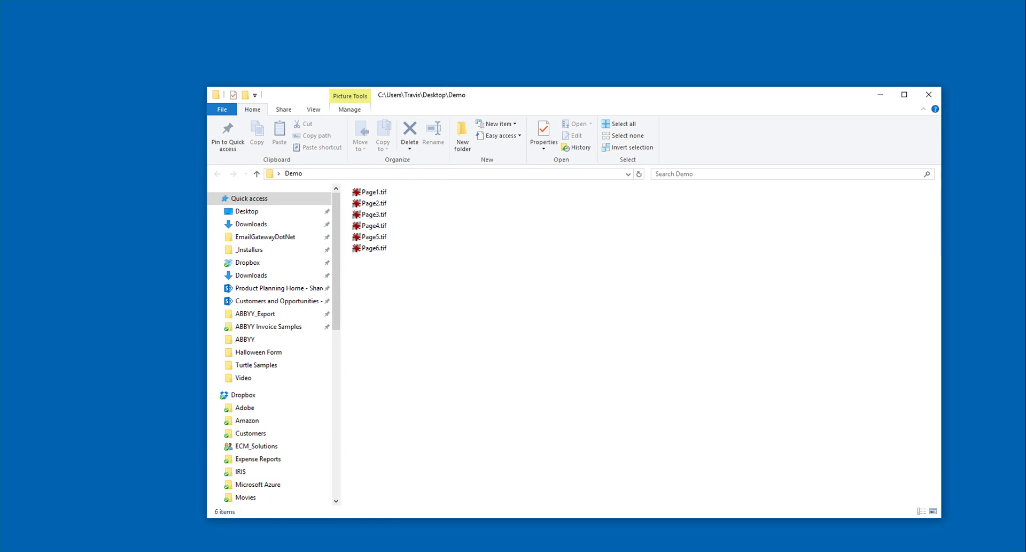
double_click(374, 191)
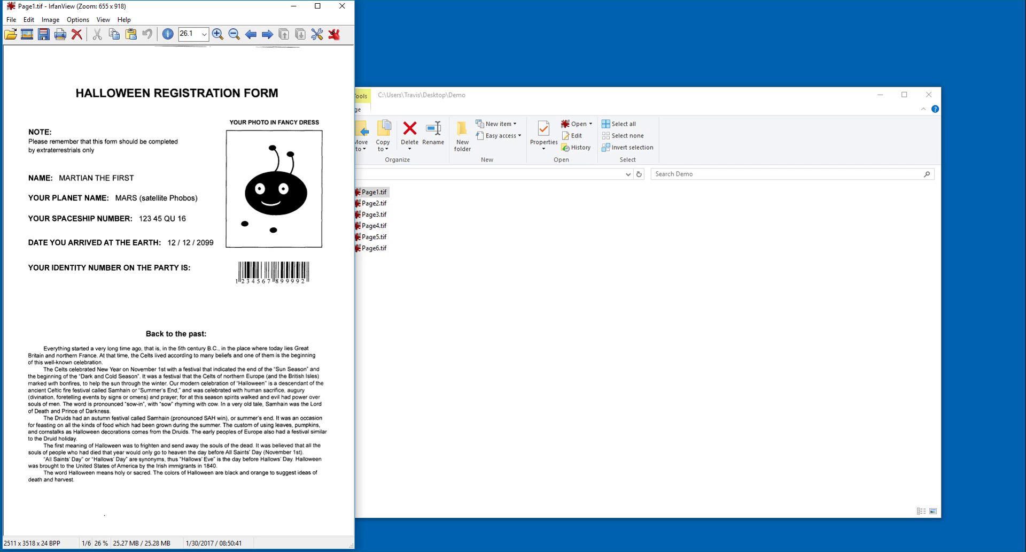
click(267, 33)
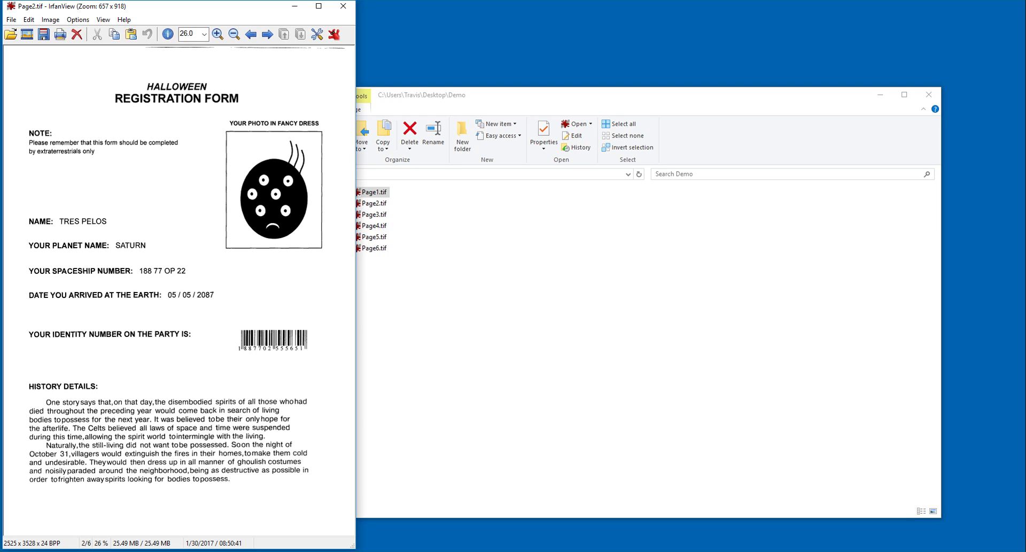
click(268, 34)
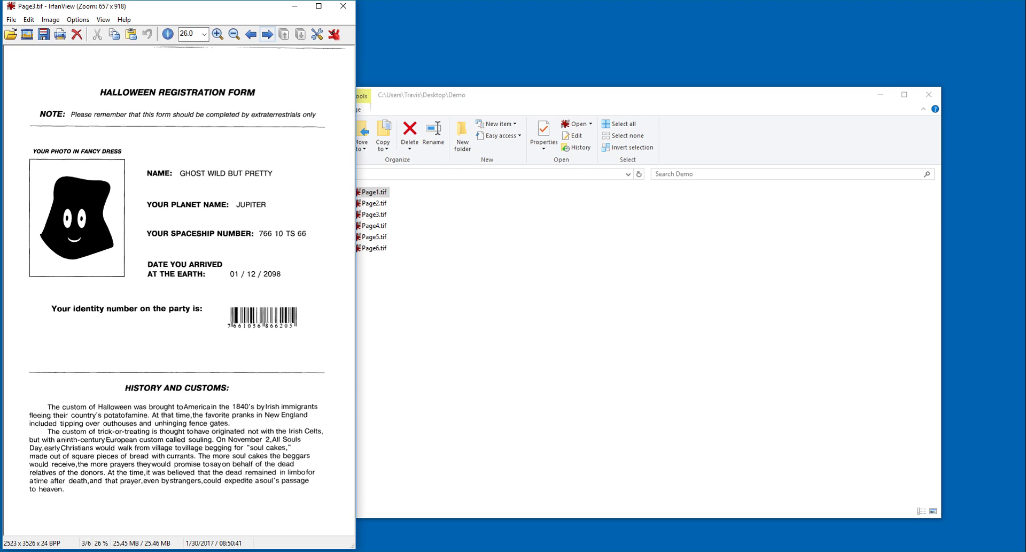
click(268, 33)
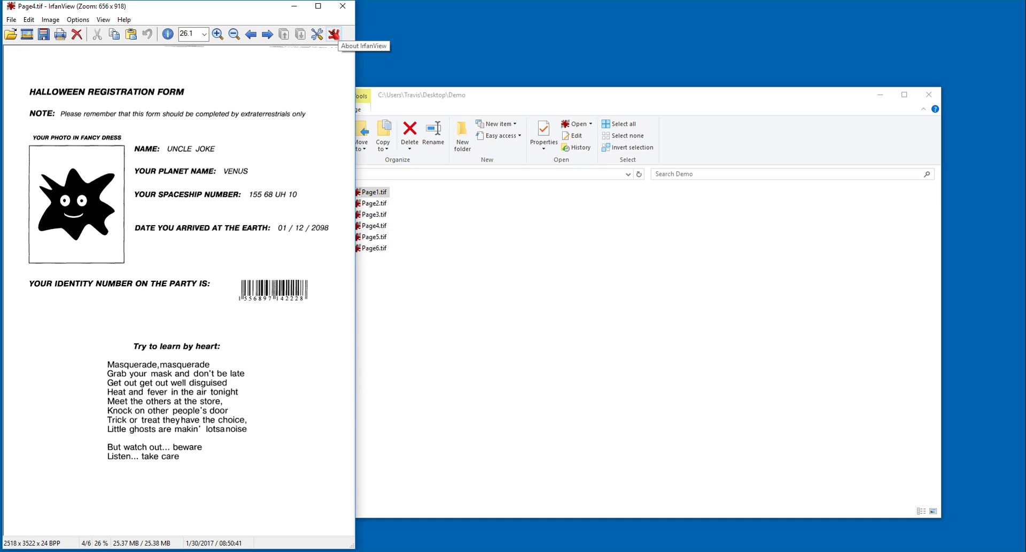
click(343, 6)
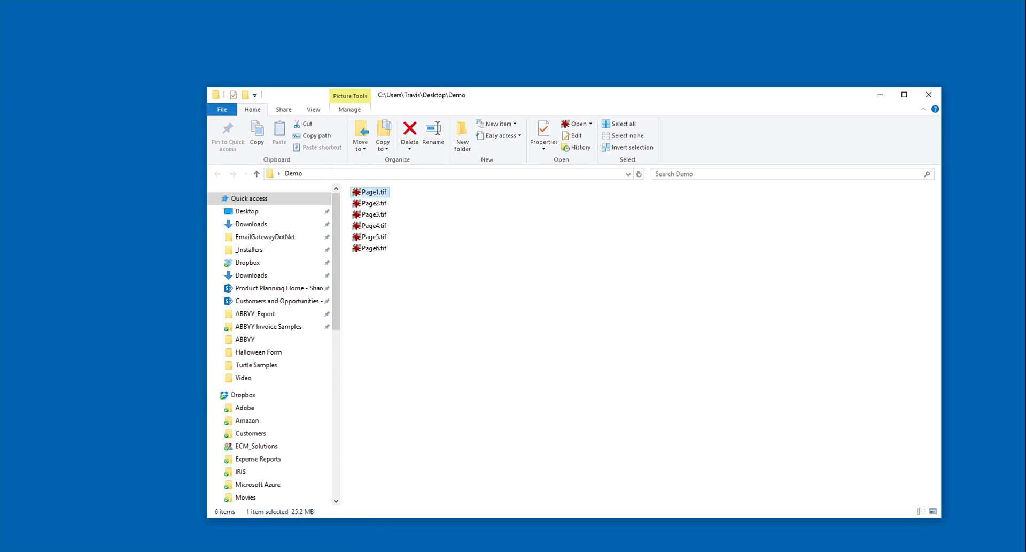
click(470, 289)
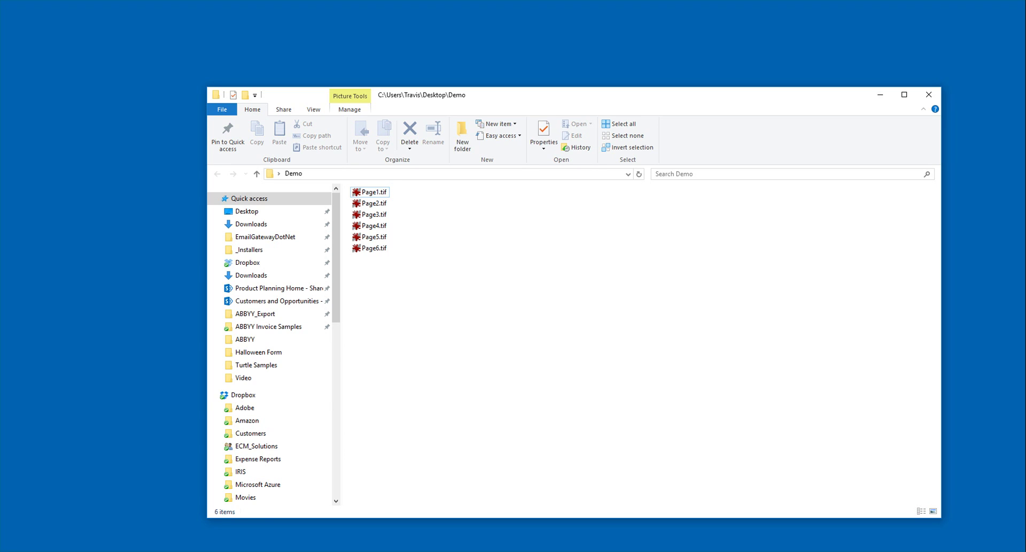
Launch ABBYY FlexiLayout Studio in a maximized window and start creating a new project.
key(super)
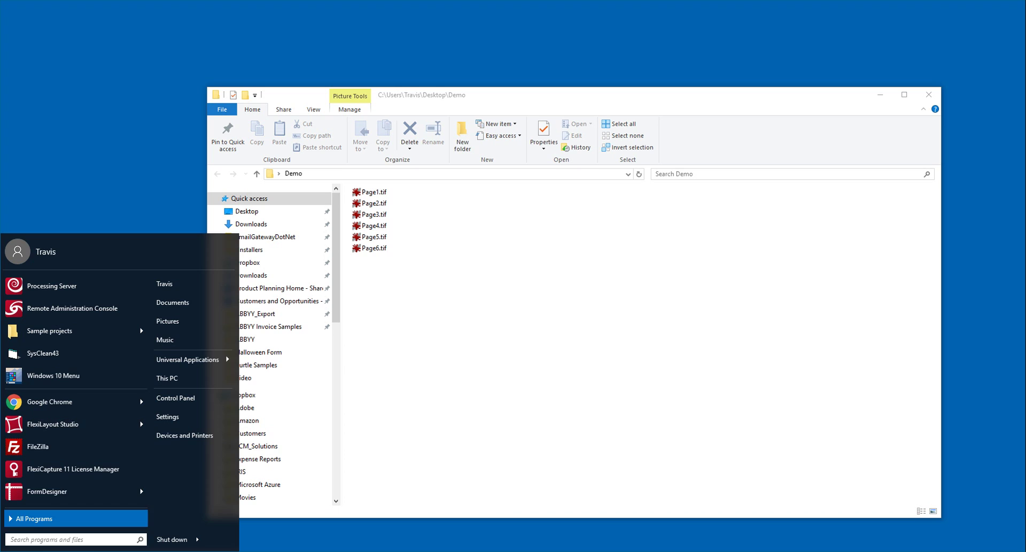
click(52, 423)
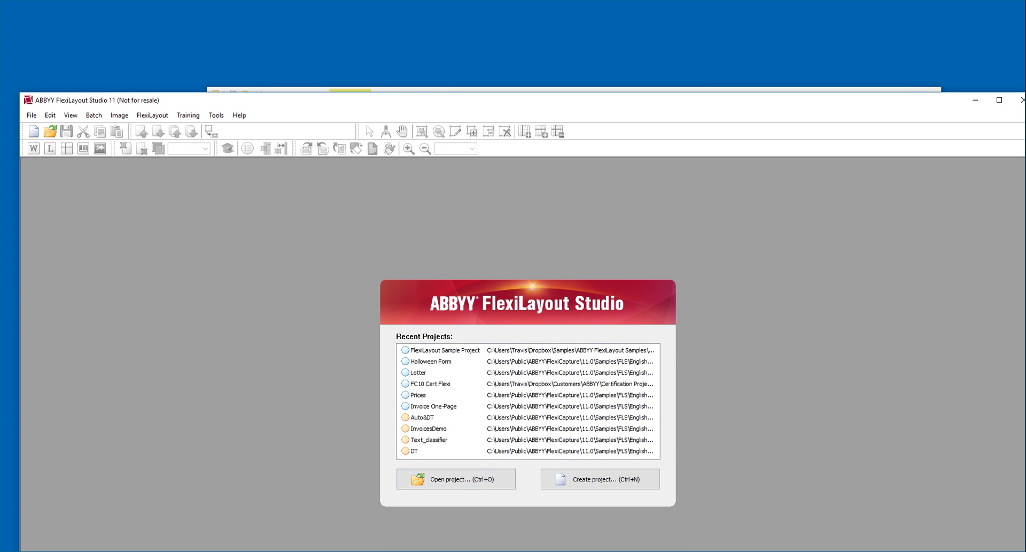
click(999, 100)
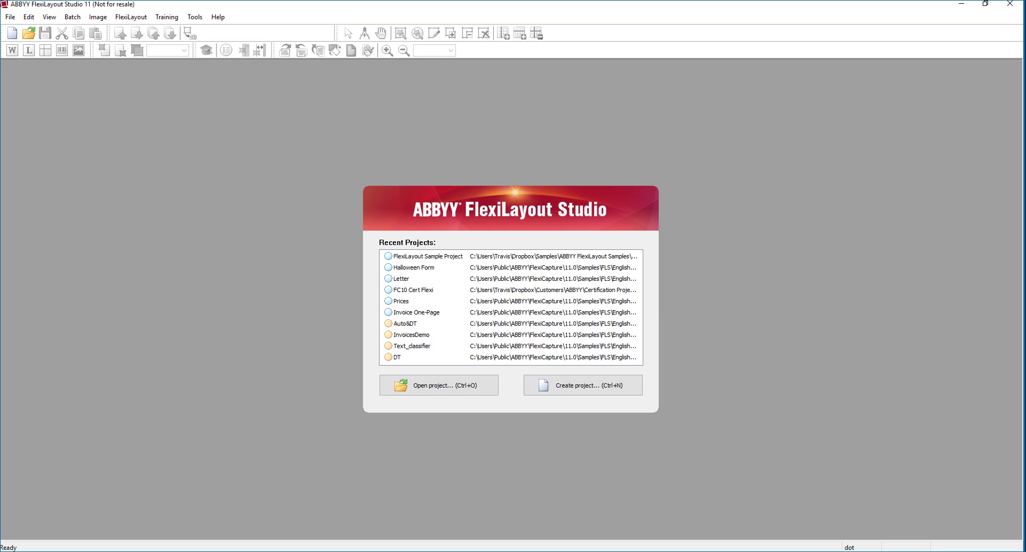
click(583, 385)
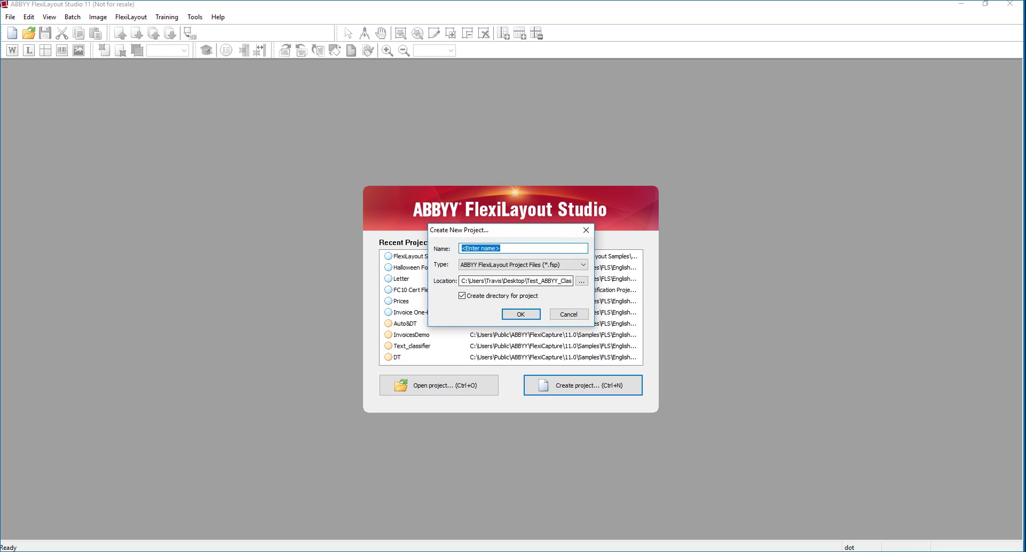
Set the new project's location to the path of the desktop Demo folder, copied from File Explorer.
key(alt+Tab)
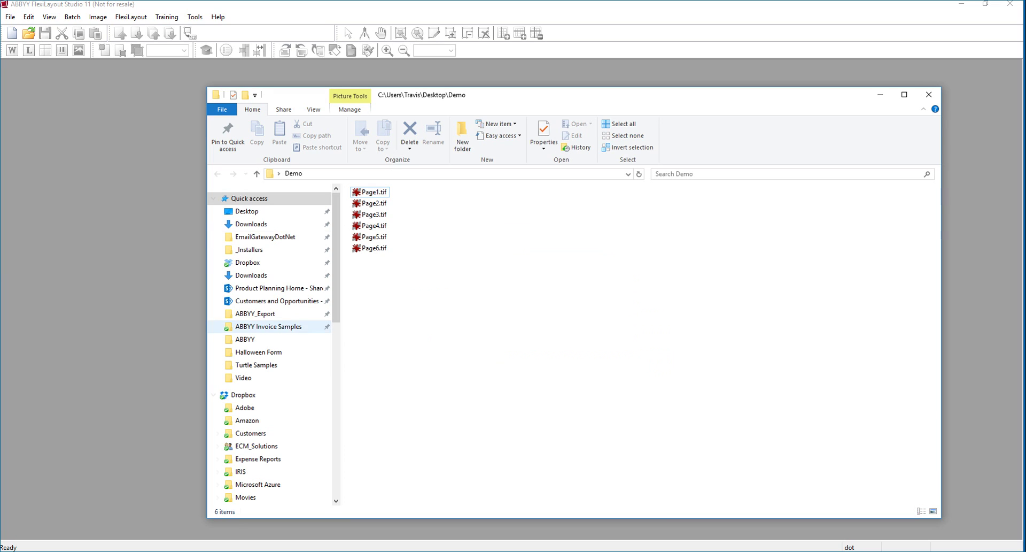
click(449, 173)
key(ctrl+c)
key(alt+Tab)
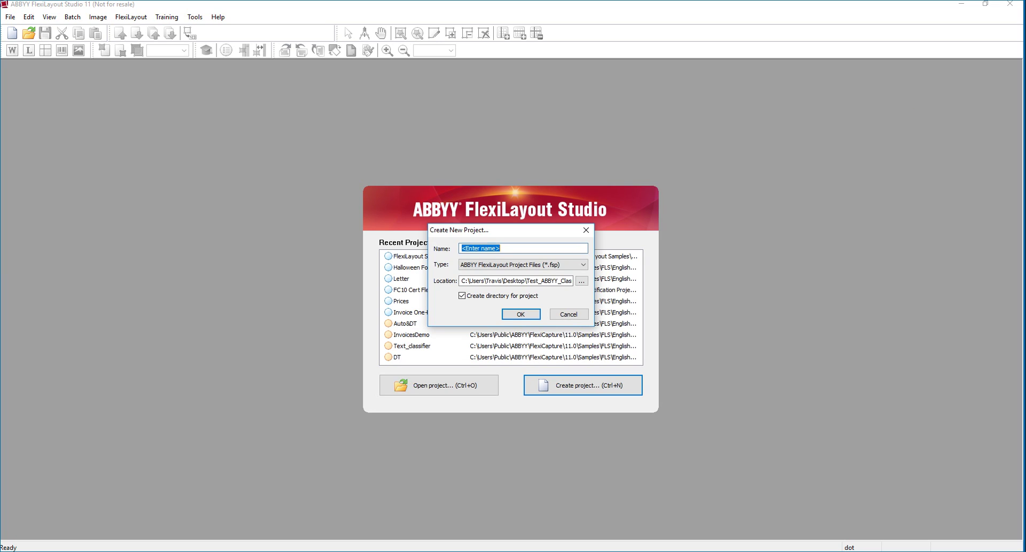
key(Tab)
key(Tab)
key(ctrl+v)
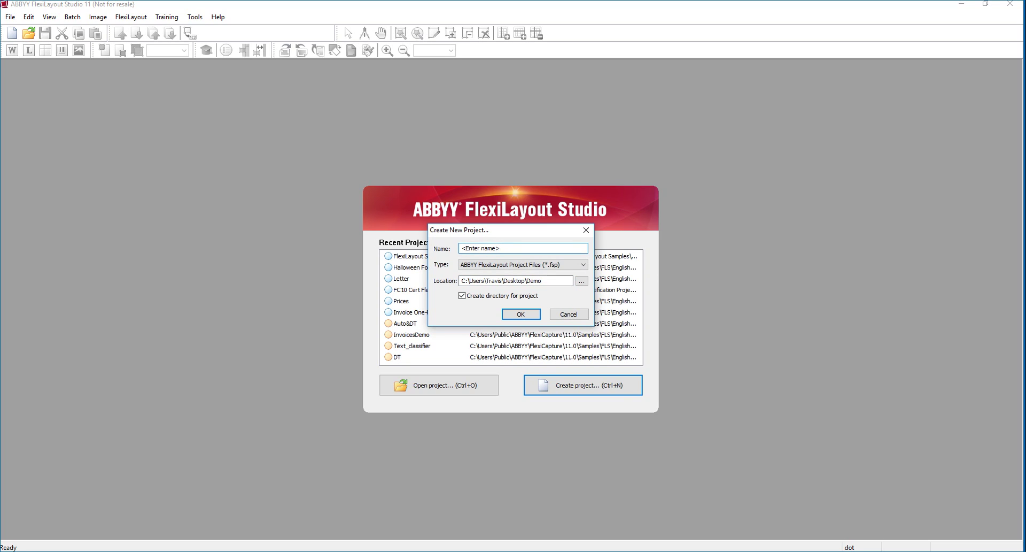
Name the project "Halloween Registration Form" and create it.
key(shift+Tab)
key(shift+Tab)
text(HA)
key(BackSpace)
text(alloween Registration Form)
key(Return)
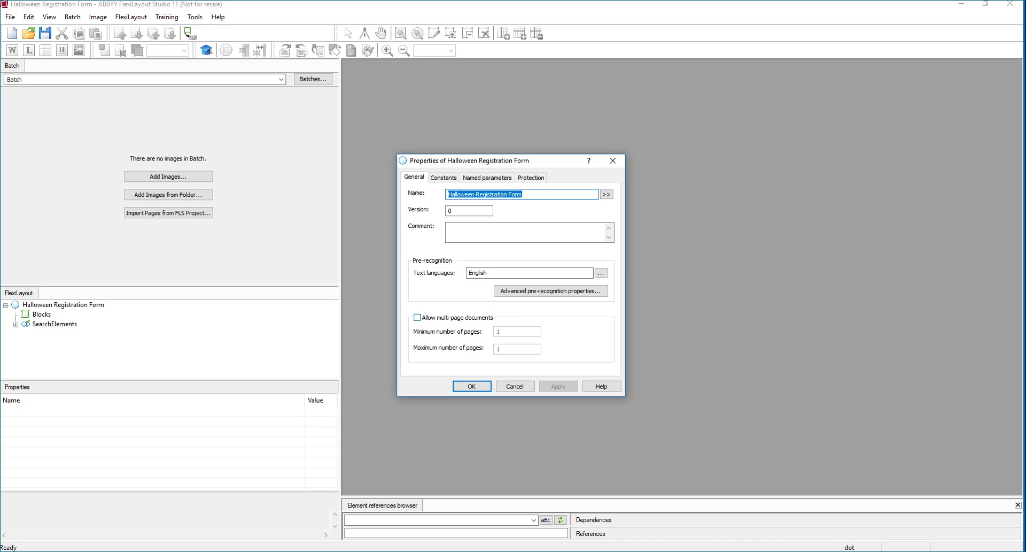
Allow multi-page documents in the FlexiLayout properties, keeping minimum and maximum pages at 1, look through the other property pages, and apply.
click(417, 317)
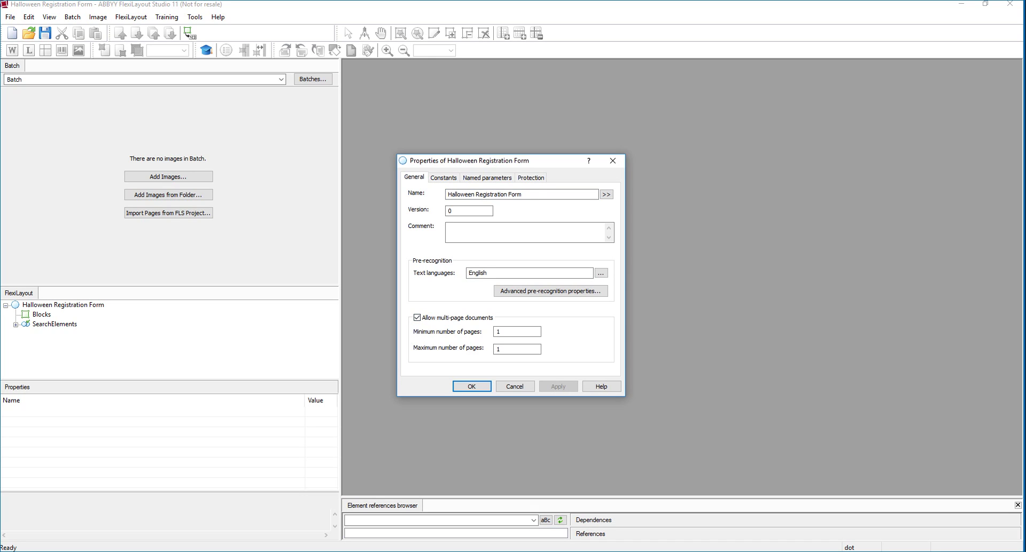
key(Tab)
key(Tab)
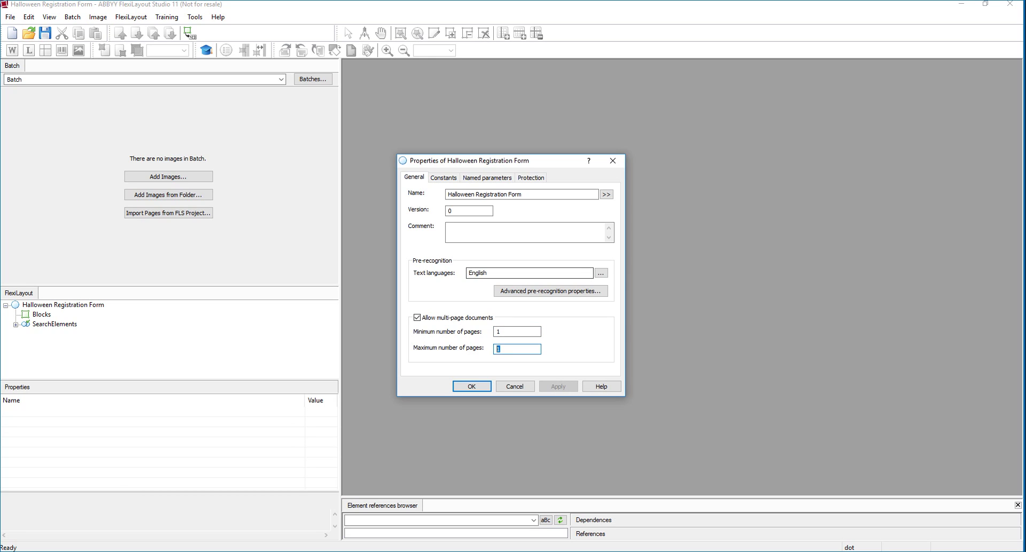
key(ctrl+Tab)
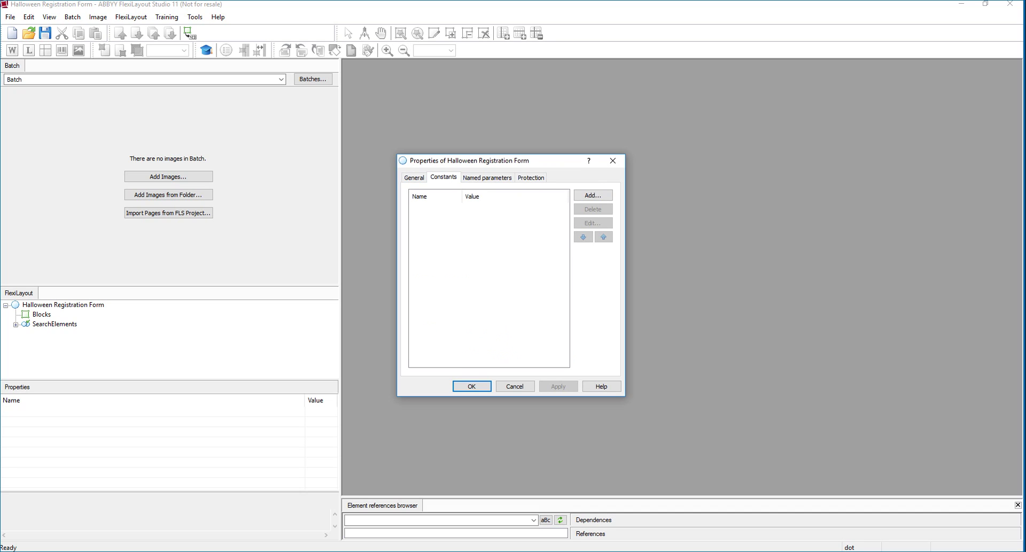
key(ctrl+Tab)
key(ctrl+Tab)
key(ctrl+Tab)
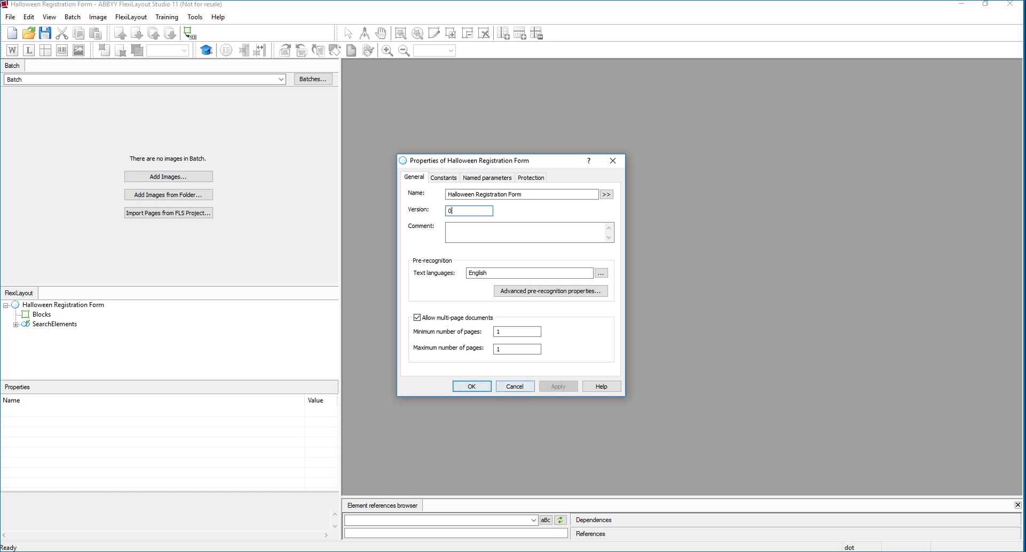
key(Return)
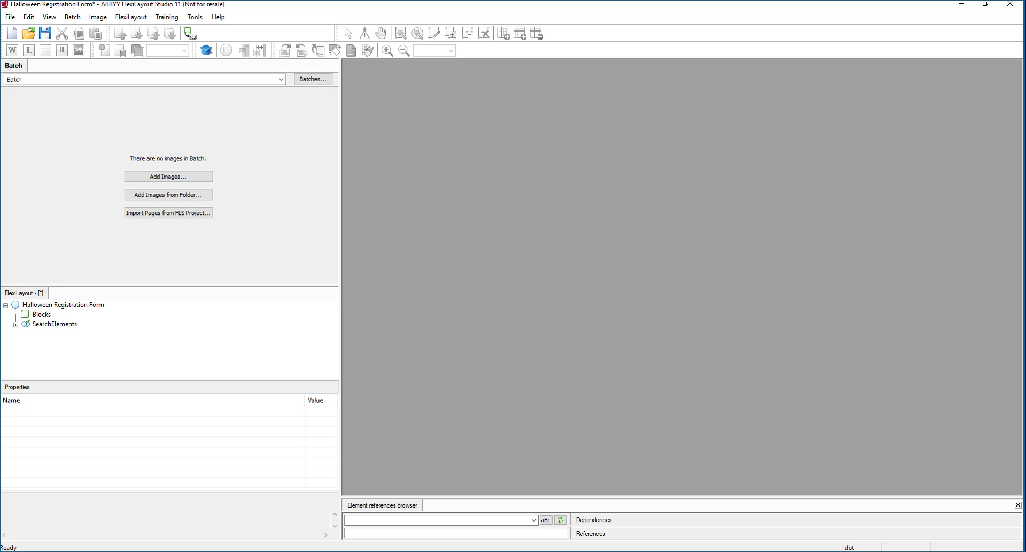
Add the images Page1.tif through Page6.tif from the Demo folder to the batch.
click(169, 176)
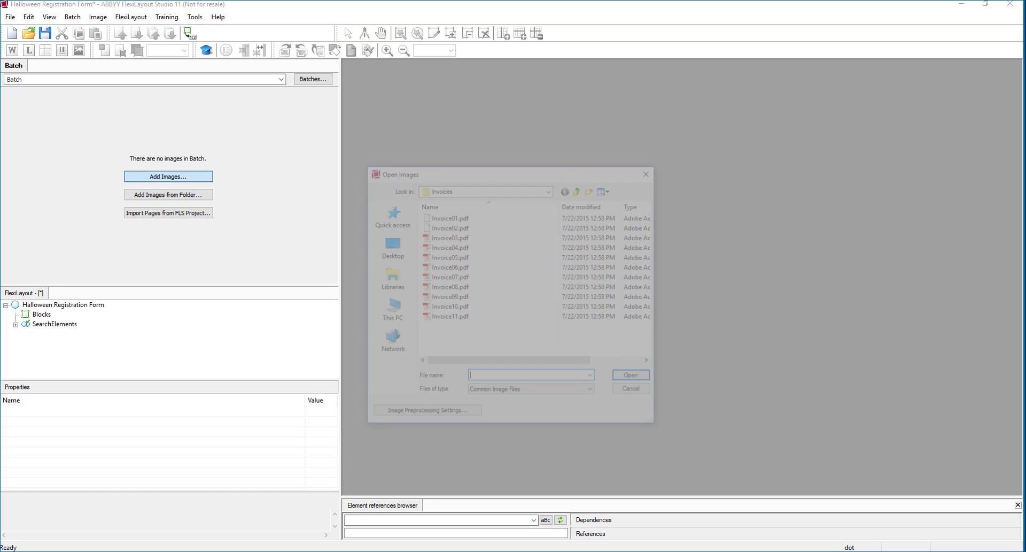
text(C:\Users\Trevor\Desktop\Demo)
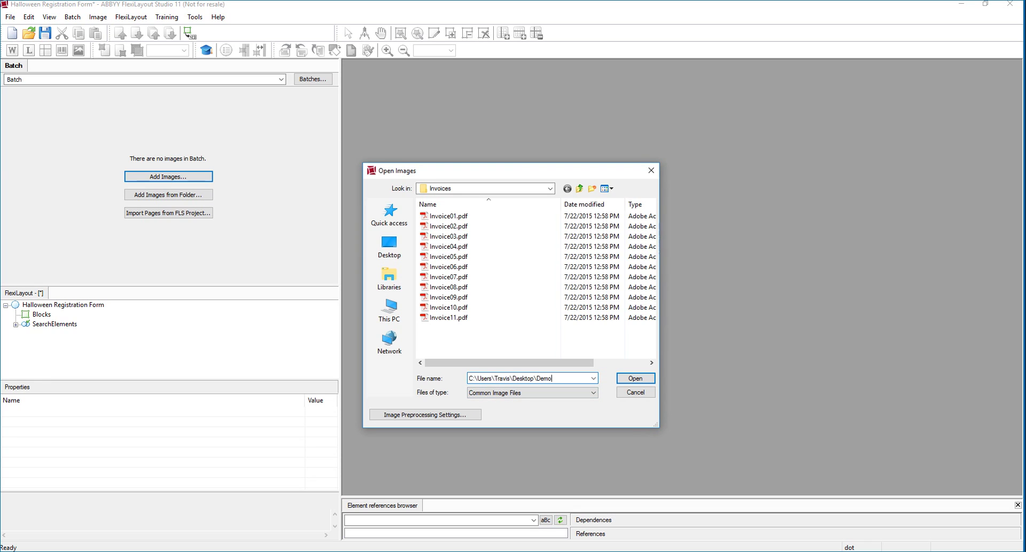
key(Return)
click(501, 232)
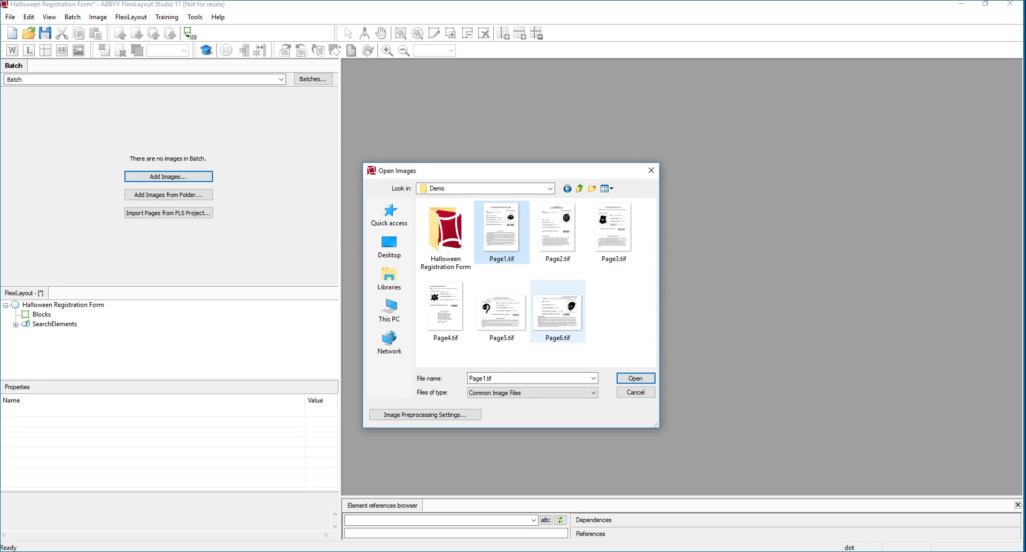
shift+click(558, 311)
key(Return)
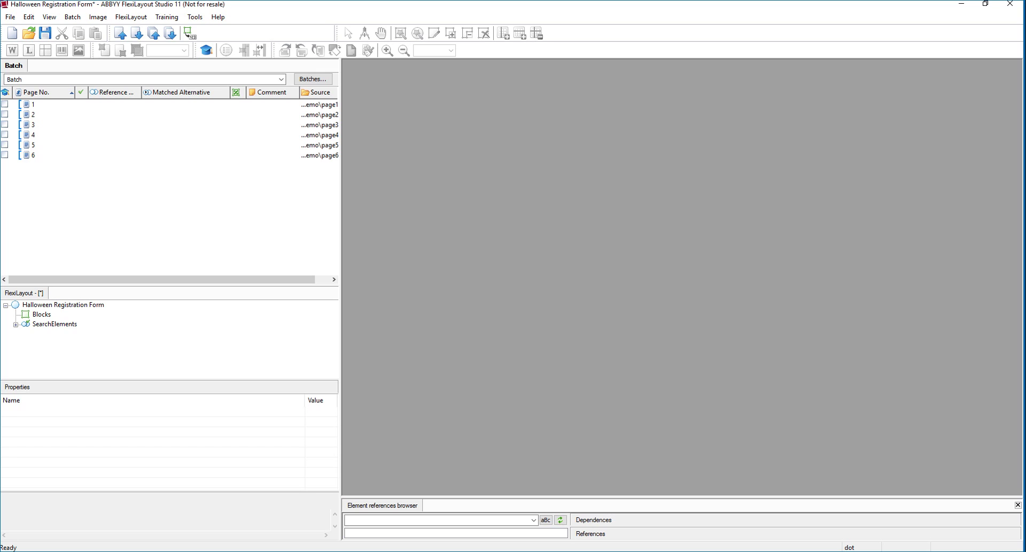
Open the batch pages one after another, from page 1 to page 6, to view their recognized text.
double_click(34, 104)
click(33, 114)
click(33, 125)
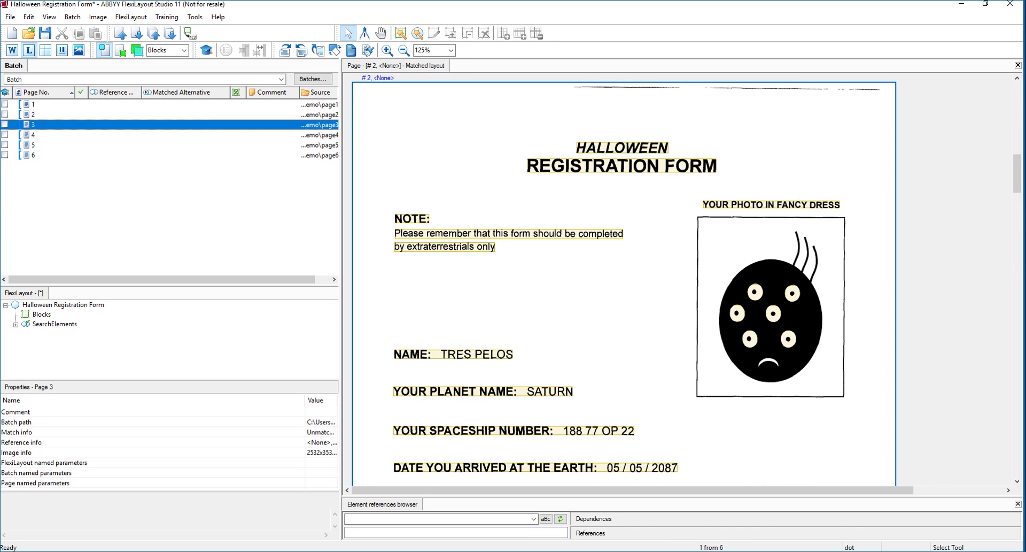
key(Down)
key(Down)
key(Down)
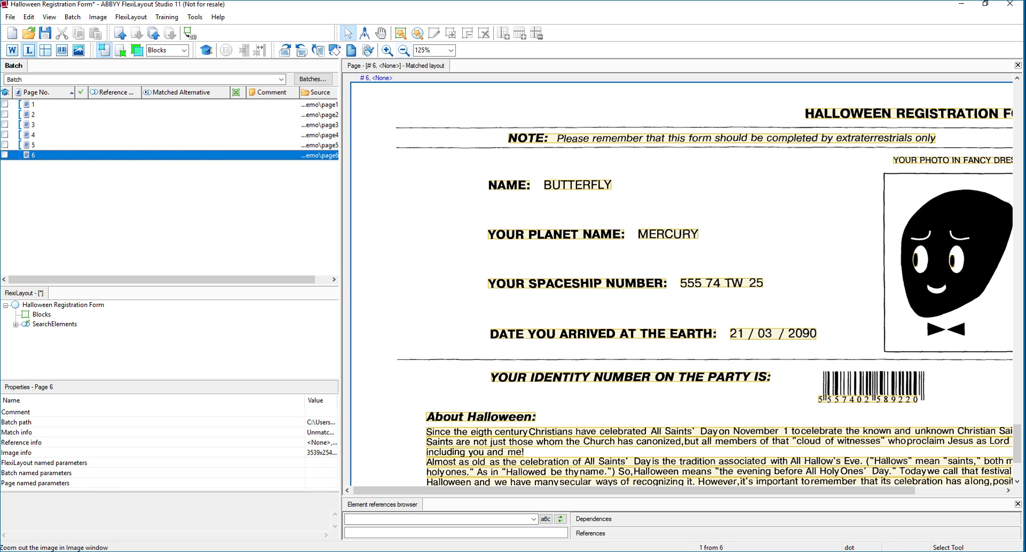
Examine how the field labels, photo and barcode are laid out across the different registration form pages.
click(404, 50)
scroll(652, 278, up, 15)
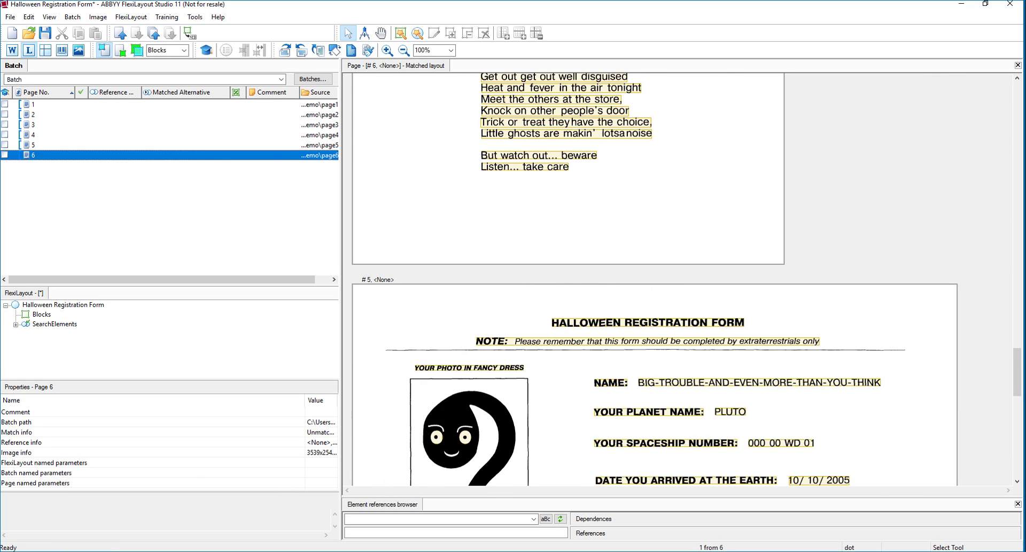
scroll(569, 278, up, 10)
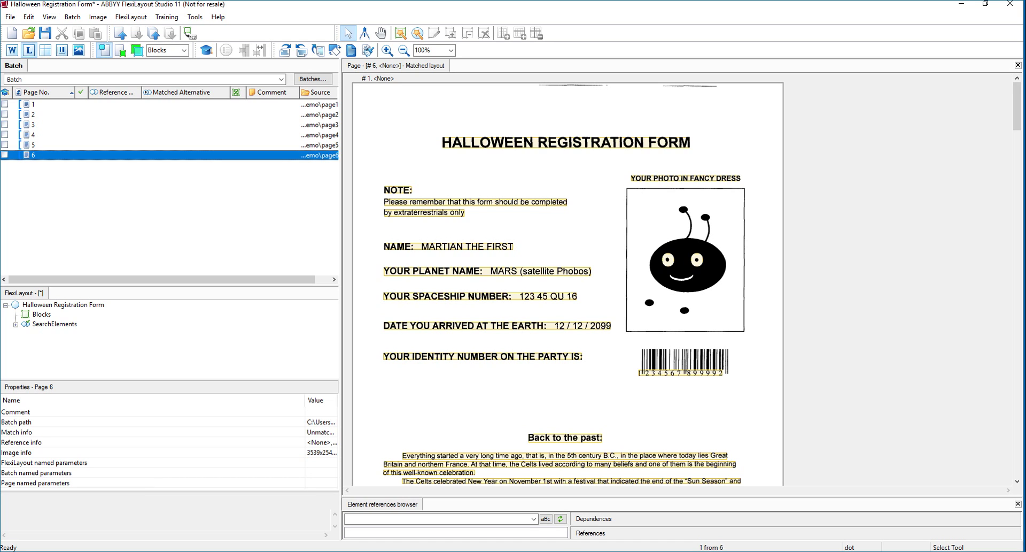
scroll(569, 277, down, 15)
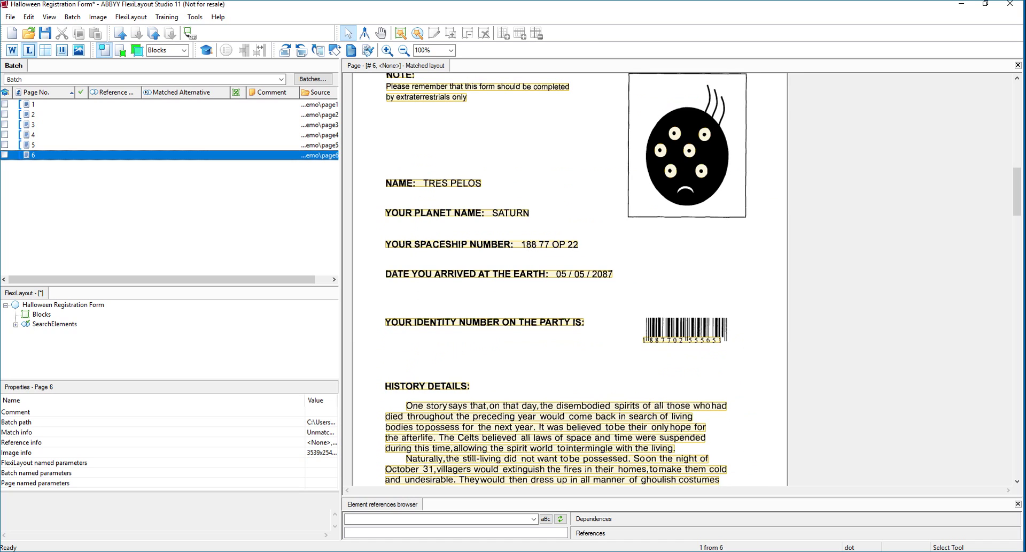
scroll(569, 279, down, 7)
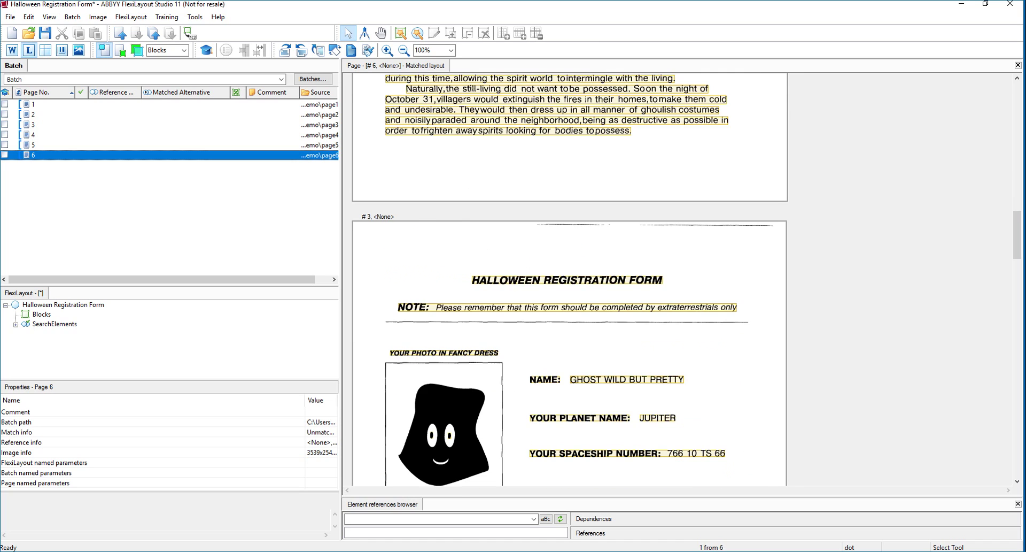
scroll(569, 278, down, 2)
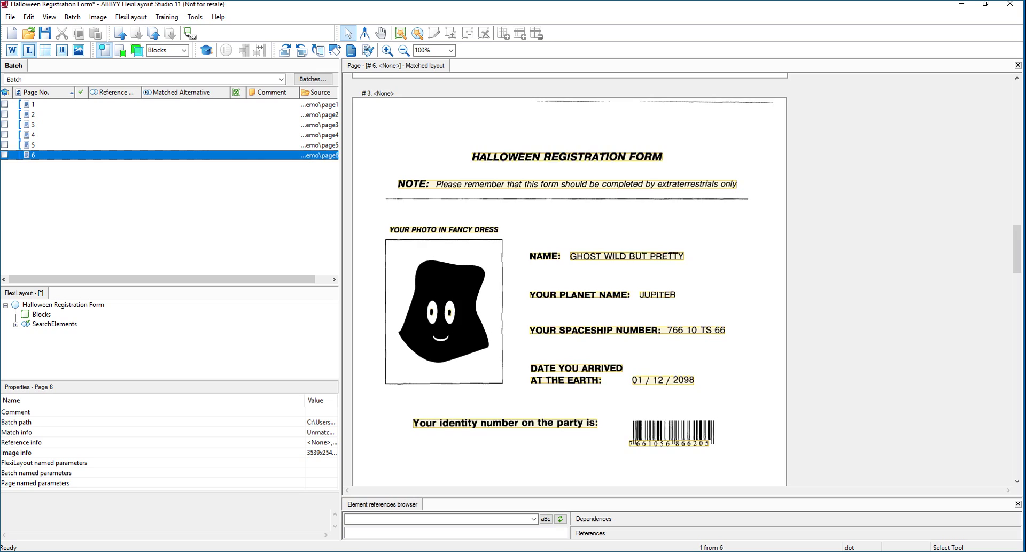
scroll(569, 278, down, 2)
scroll(569, 277, up, 2)
Expand the SearchElements group in the FlexiLayout tree and inspect the properties of SearchElements and Blocks.
click(15, 324)
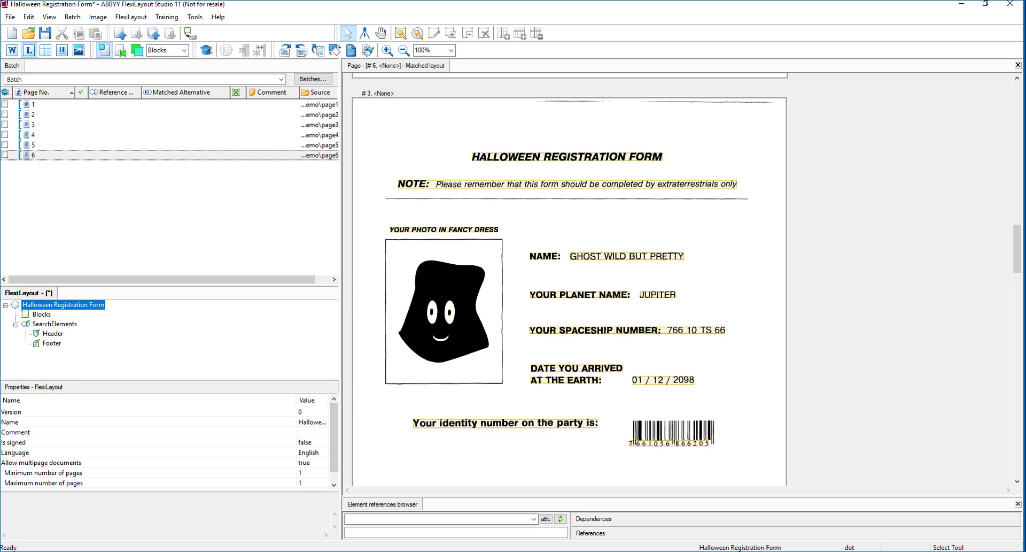
click(42, 314)
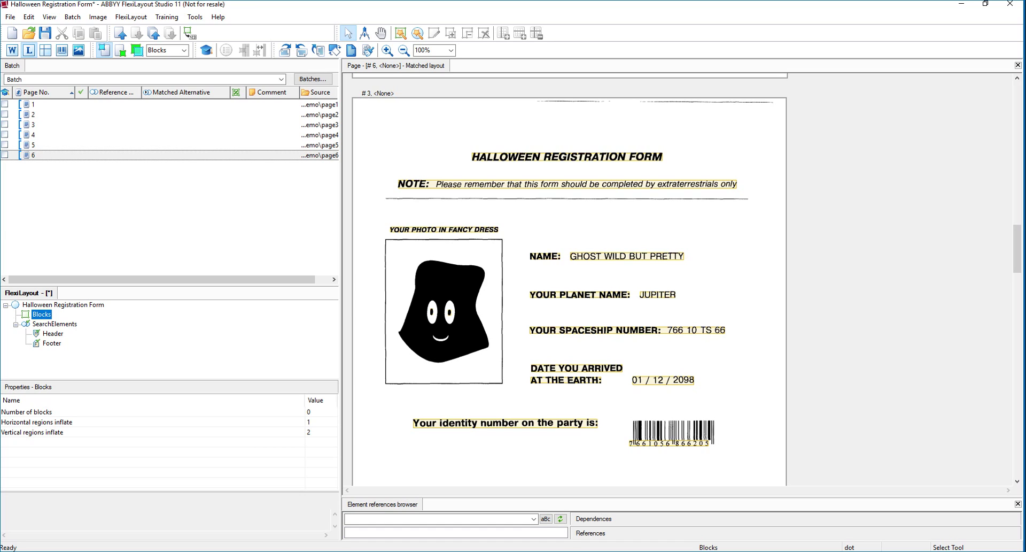
click(55, 324)
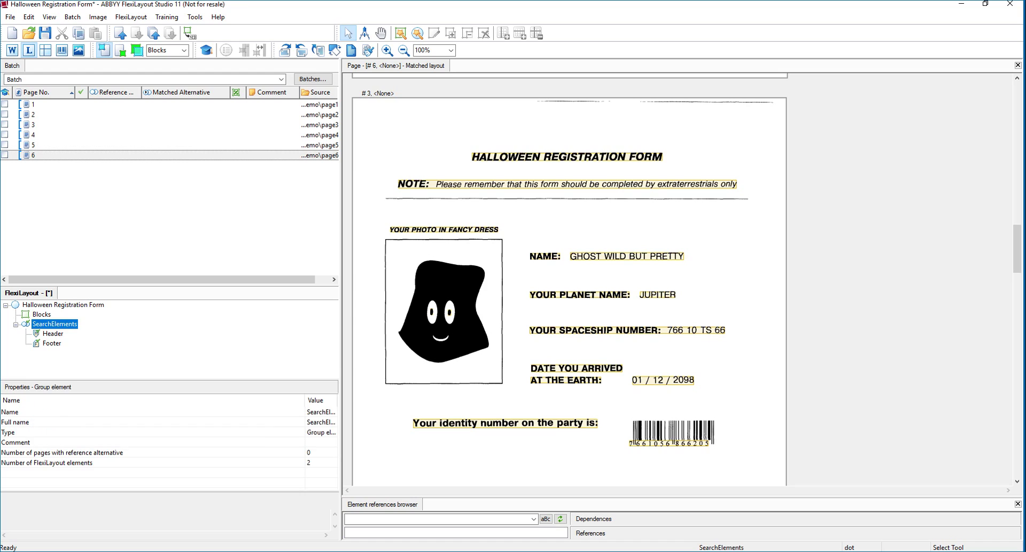
click(41, 314)
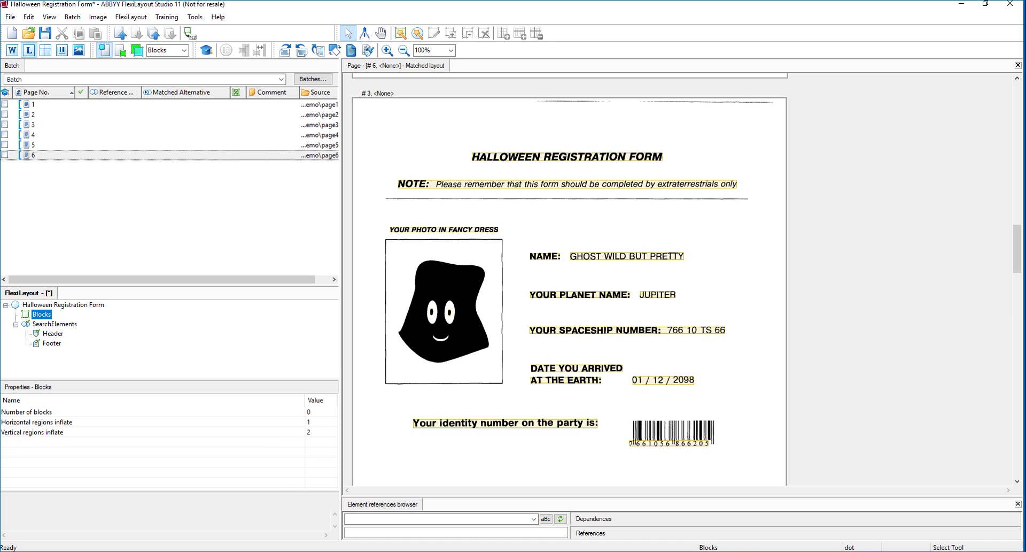
Browse the element types that can be added under SearchElements.
click(54, 324)
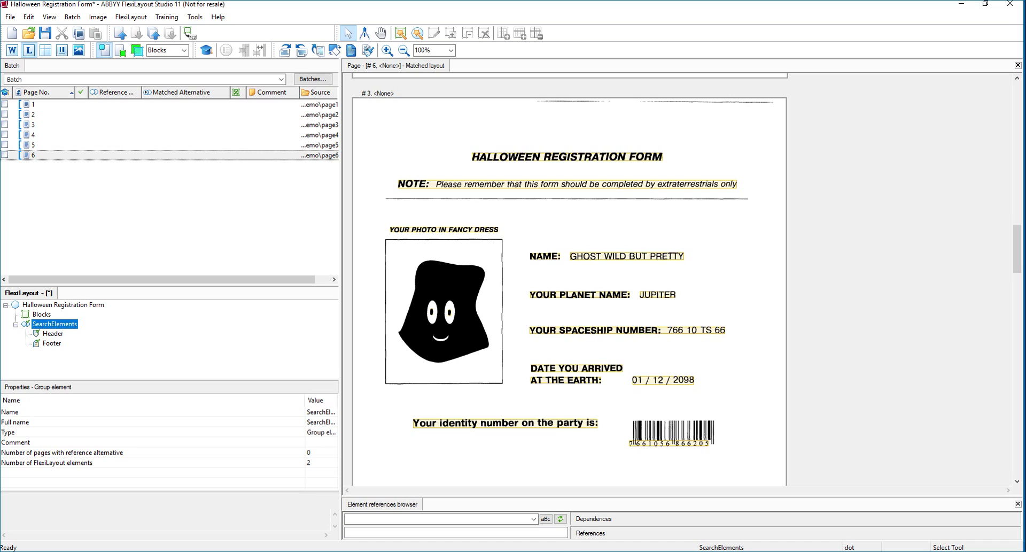
right_click(66, 325)
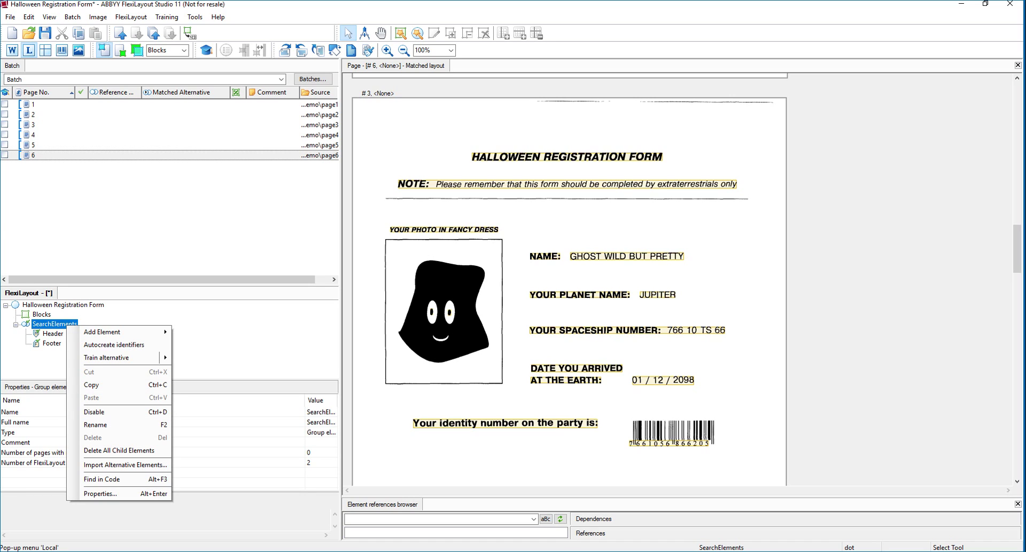
key(Down)
key(Right)
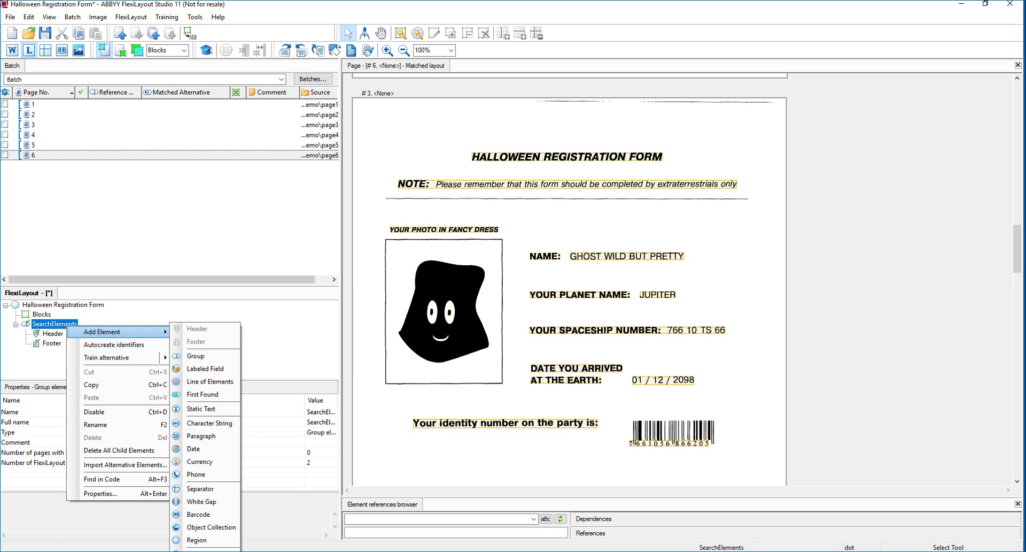
click(838, 436)
Examine the "YOUR PLANET NAME:" label and its value on the different registration form pages.
scroll(838, 435, up, 4)
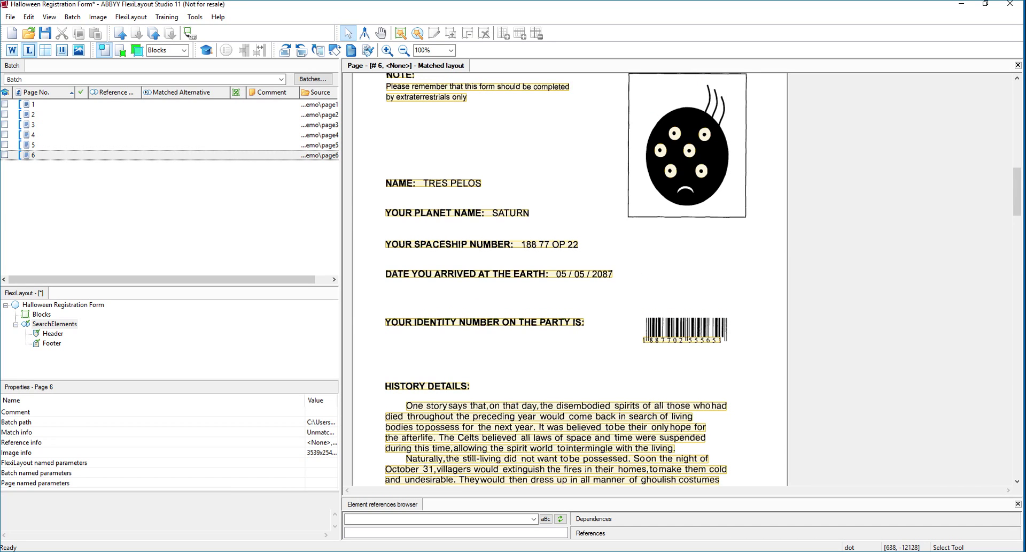
click(469, 214)
scroll(476, 275, up, 10)
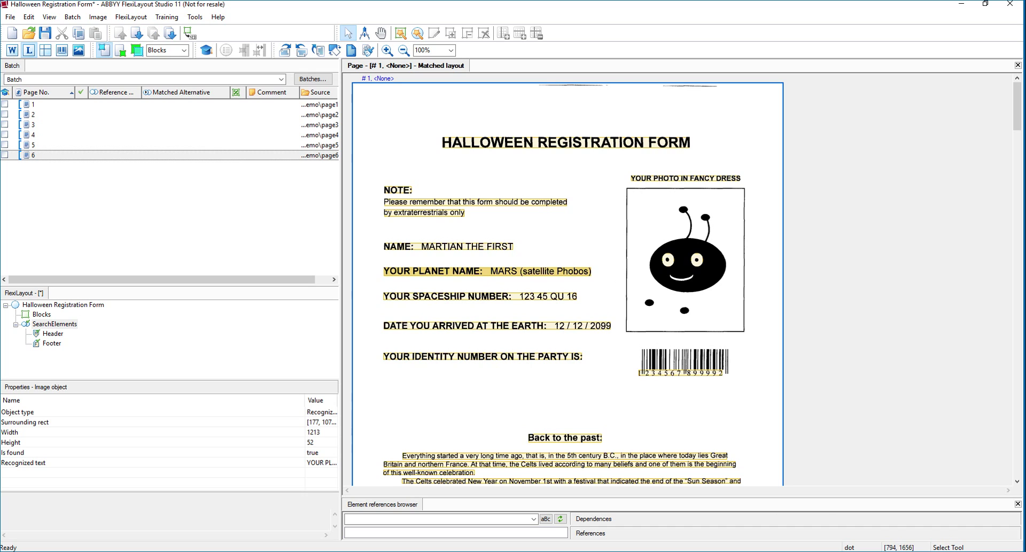
scroll(569, 277, down, 20)
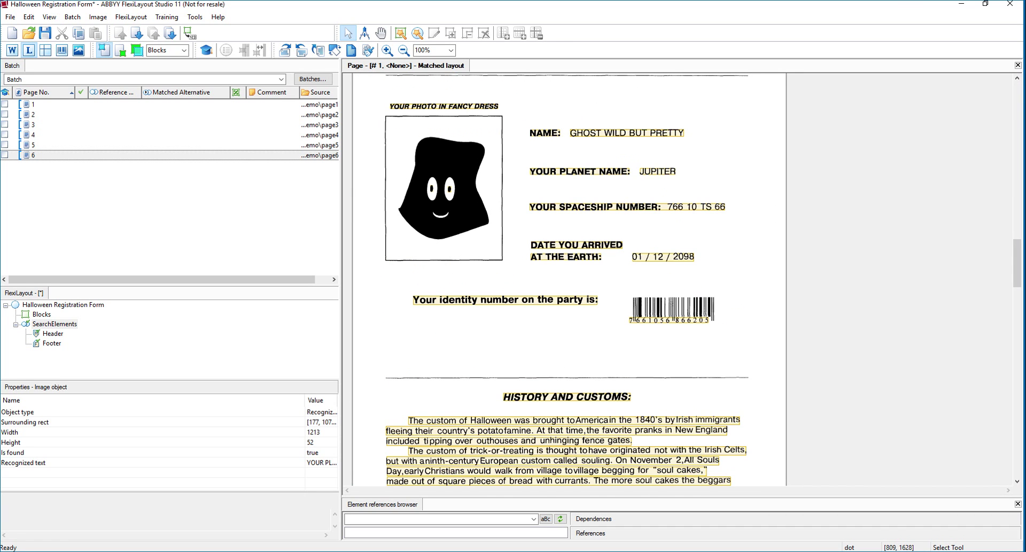
scroll(569, 279, down, 10)
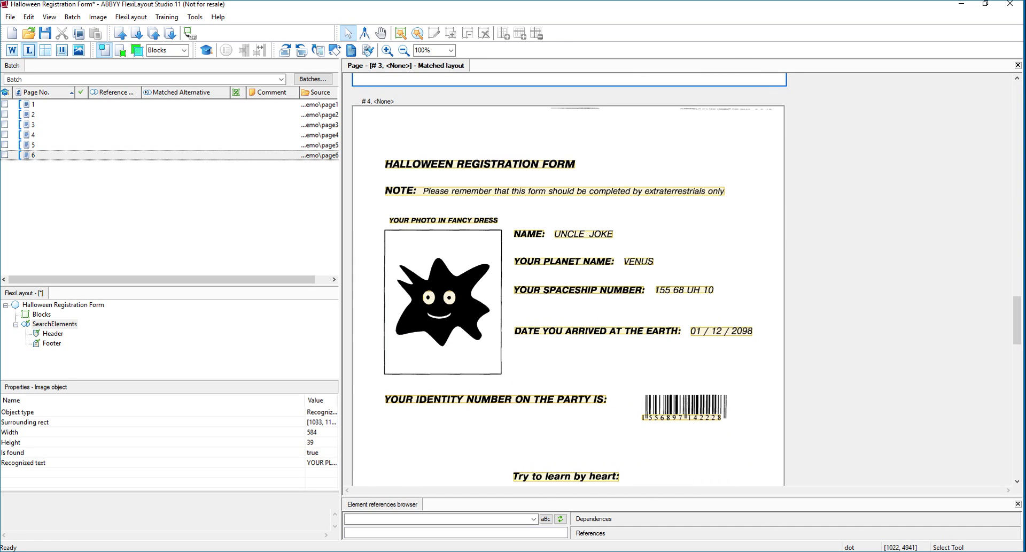
click(556, 261)
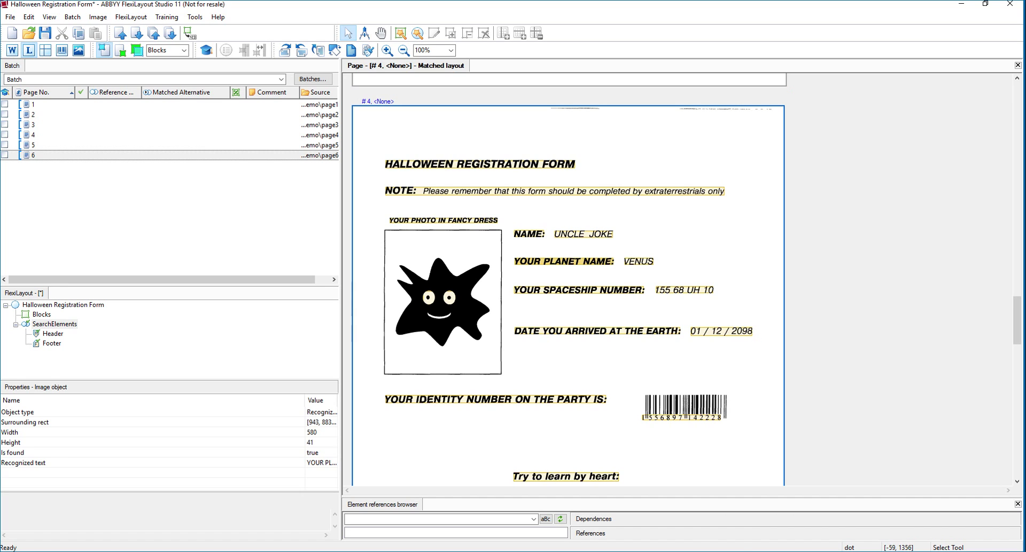
Add a Labeled Field element to SearchElements and make it a required element.
right_click(72, 323)
mouse_move(122, 327)
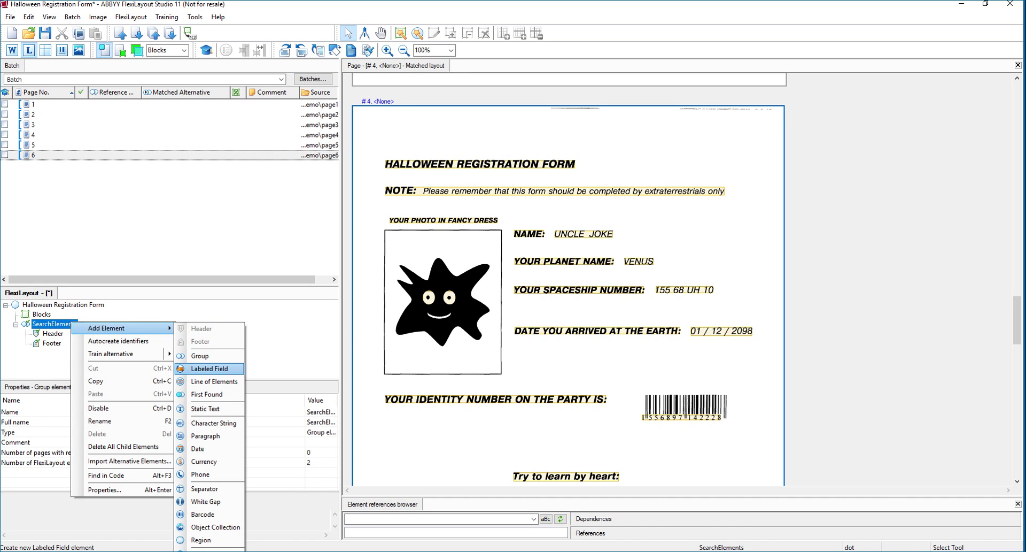
click(209, 368)
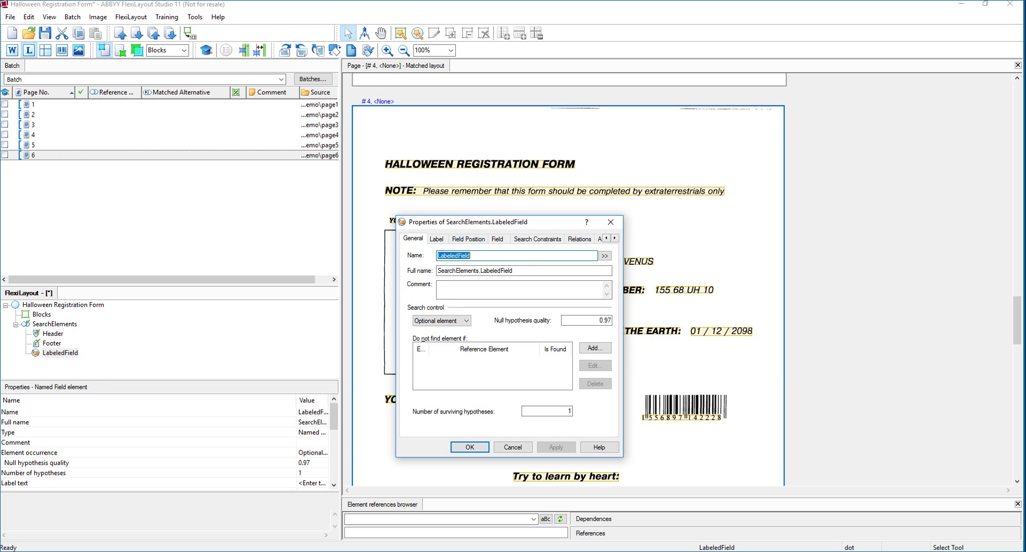
drag(534, 222, 524, 250)
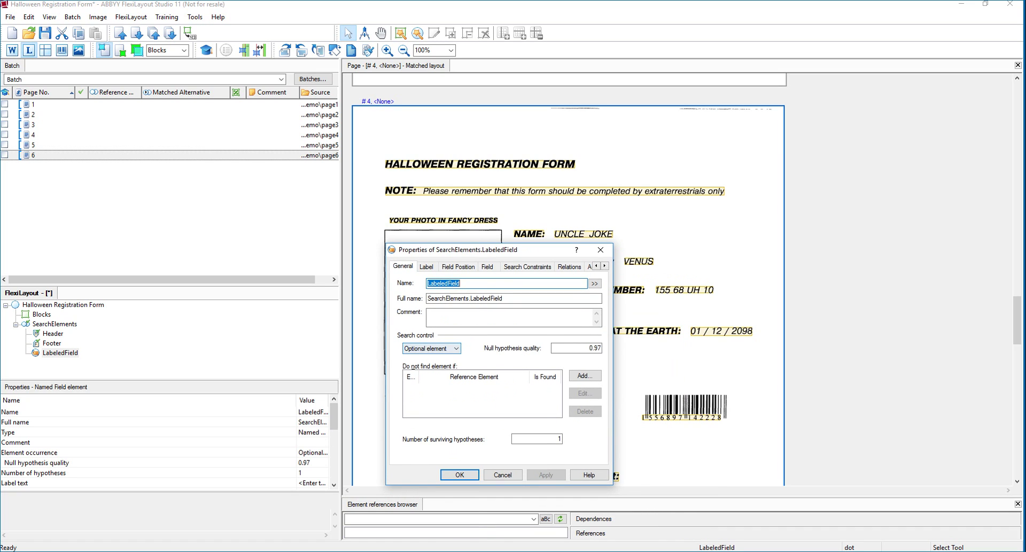
click(432, 348)
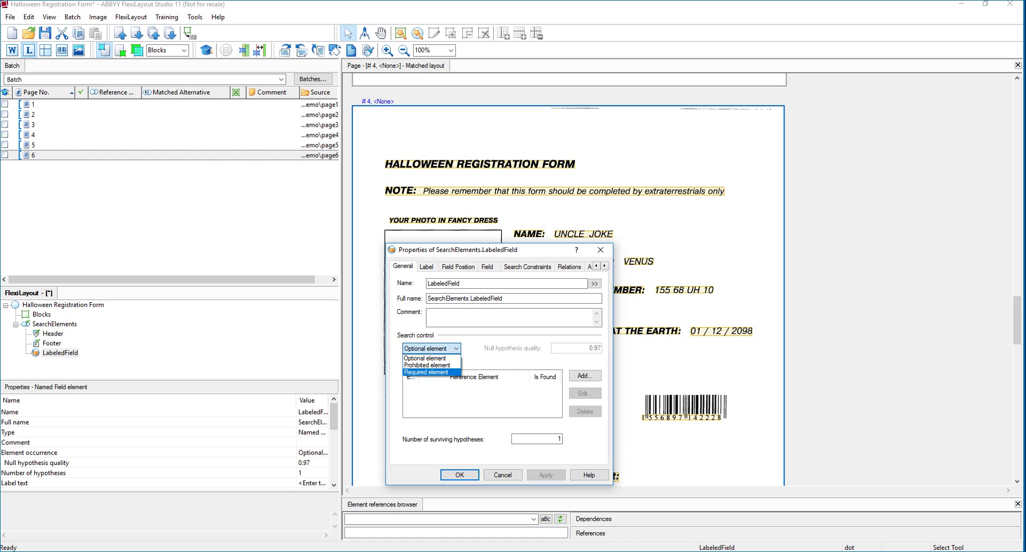
click(426, 372)
Set the labeled field's label text to "Your Planet Name:".
click(426, 266)
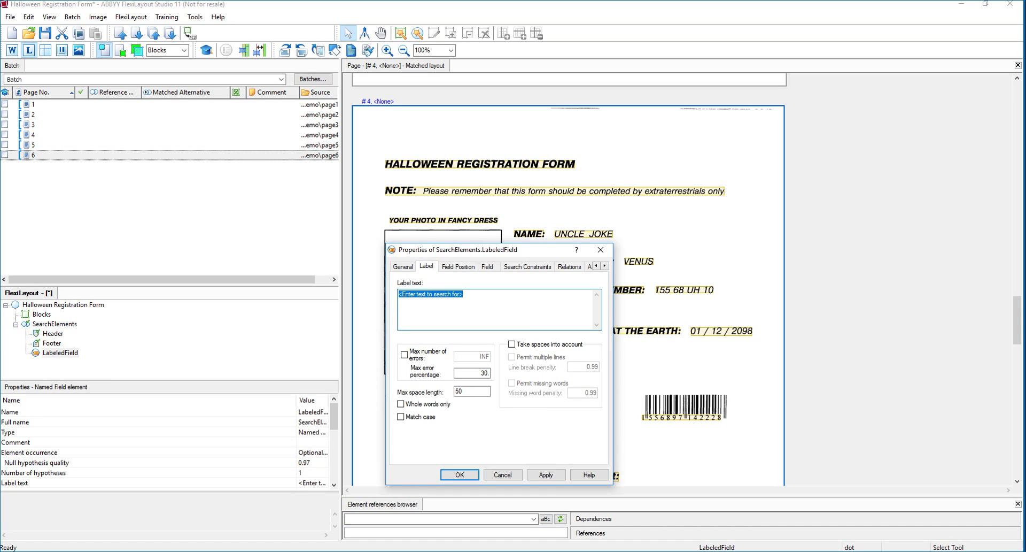
drag(498, 249, 584, 287)
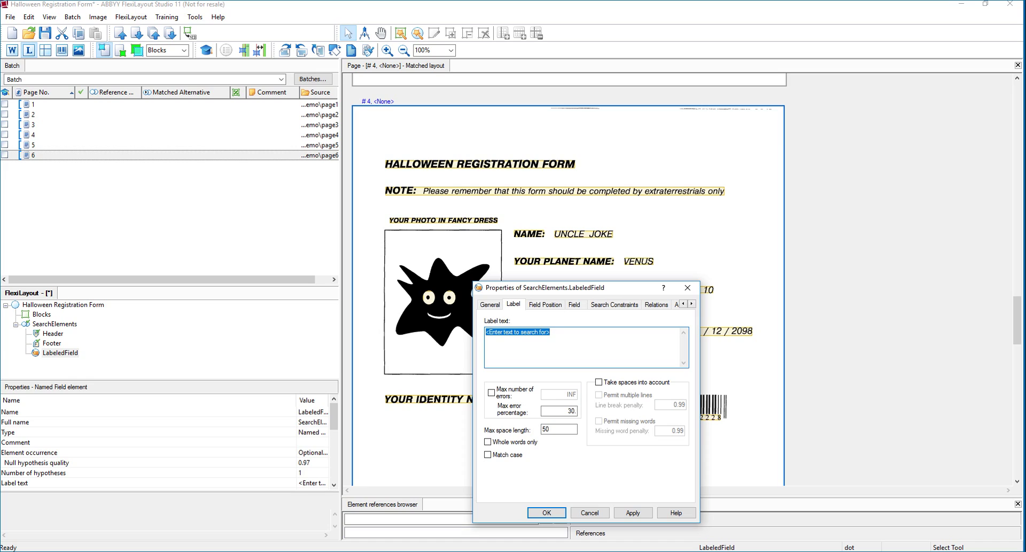
text(Your Planet Name:)
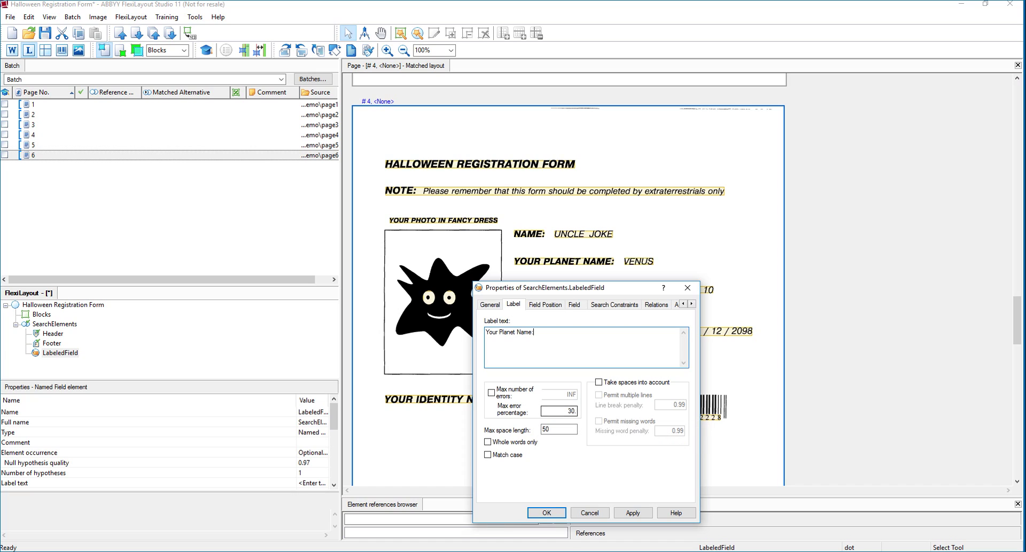
Review the labeled field's position settings and available content types, keep Any text, and save the new element's properties.
click(545, 304)
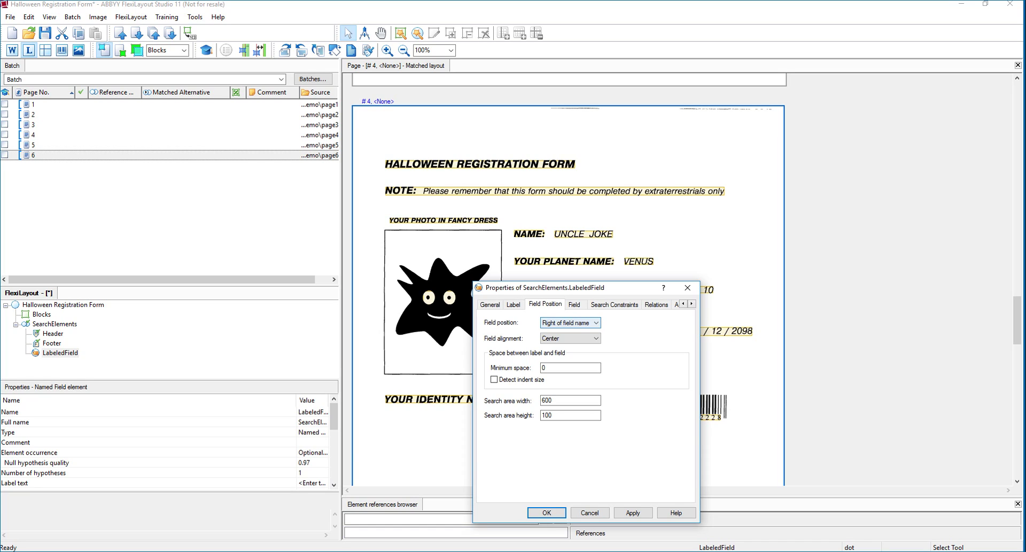
click(575, 304)
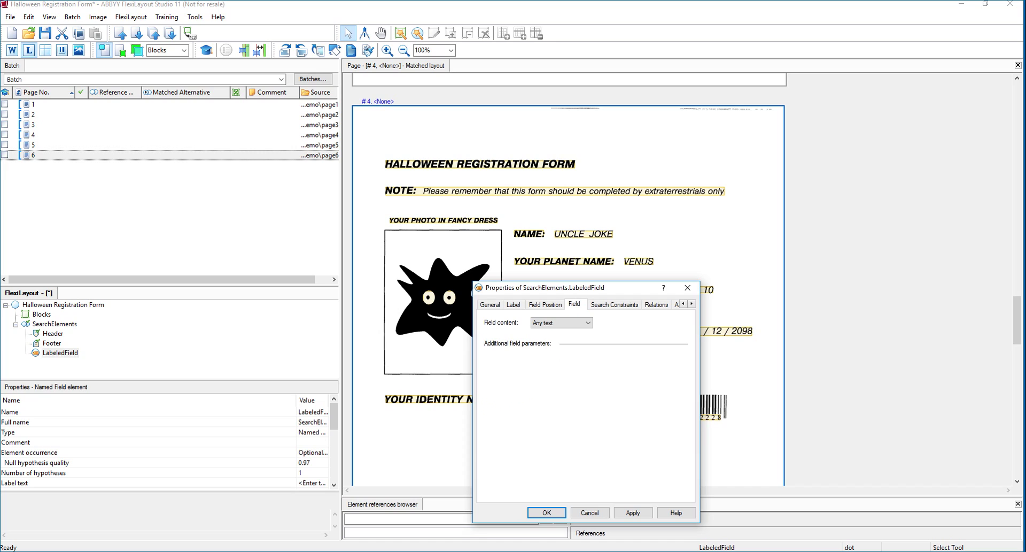
click(614, 304)
click(575, 304)
click(587, 323)
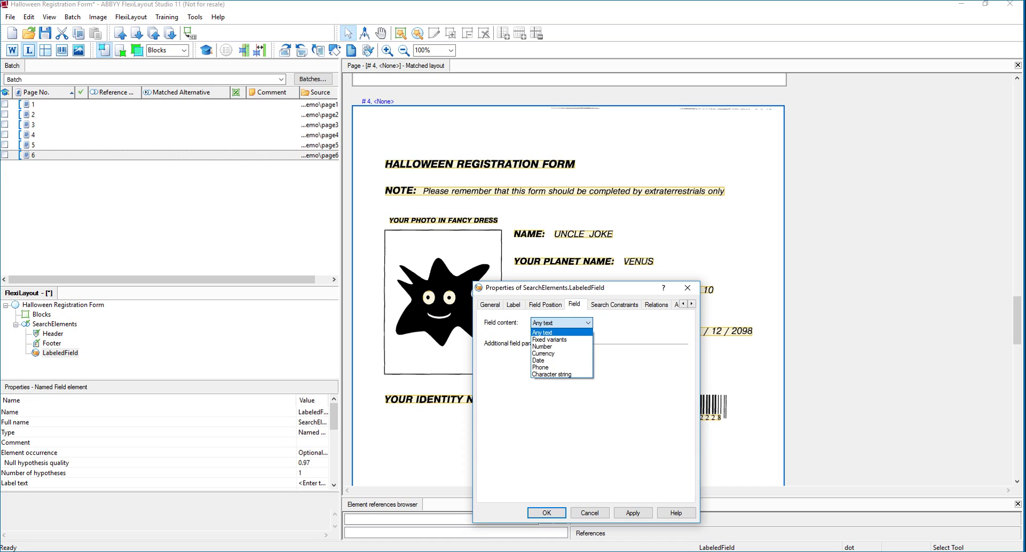
click(587, 322)
click(490, 304)
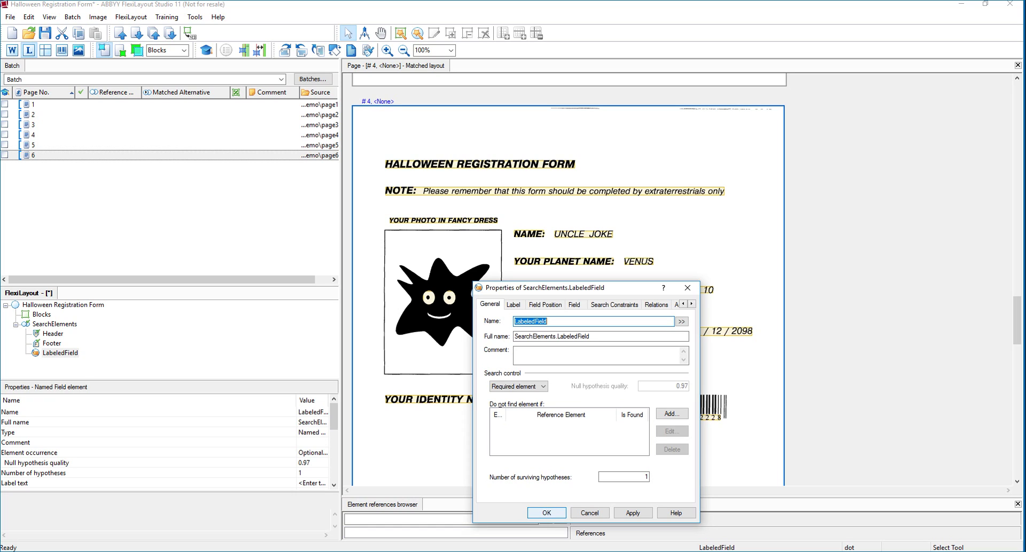
click(546, 512)
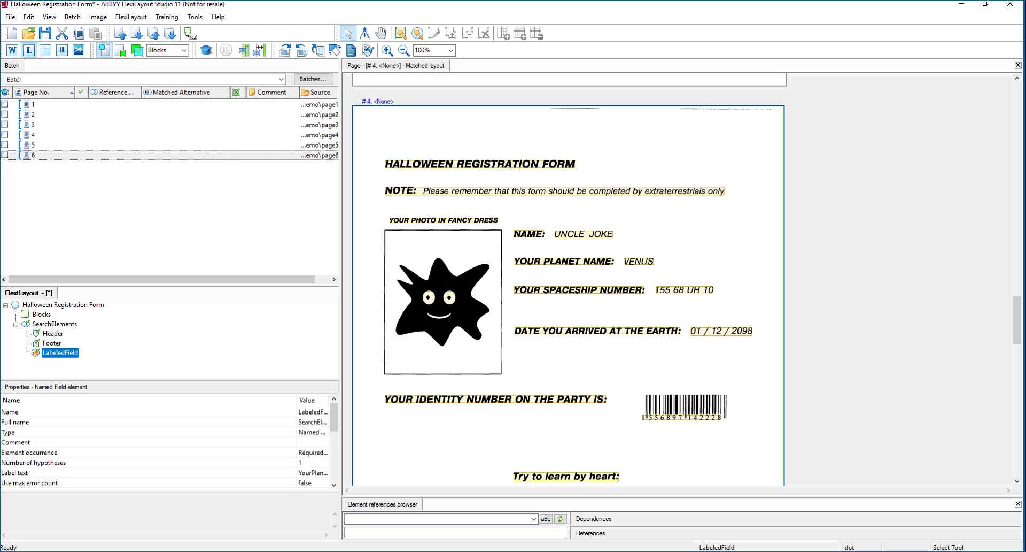
Match the FlexiLayout against all six pages of the batch.
drag(180, 171, 190, 113)
drag(181, 188, 222, 97)
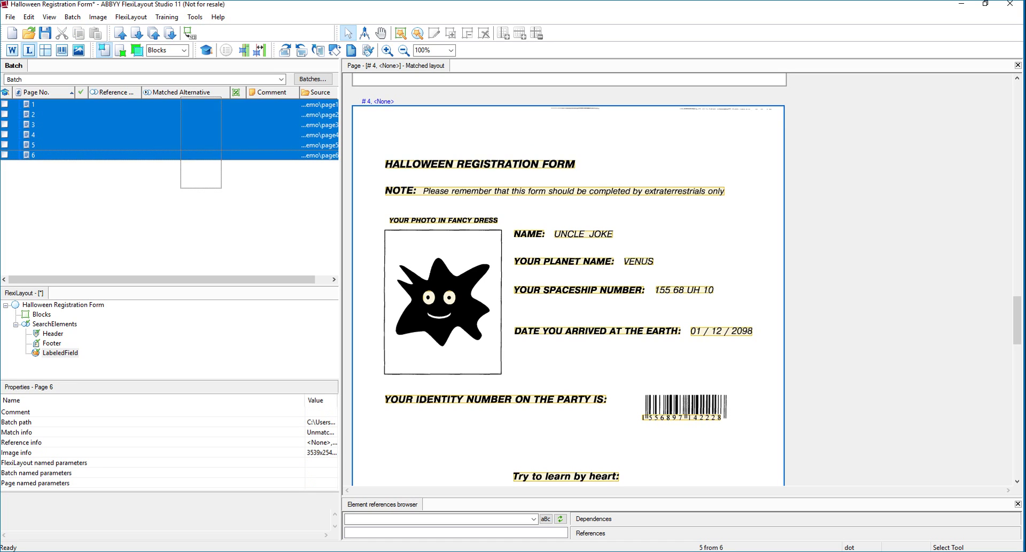
right_click(185, 107)
click(214, 127)
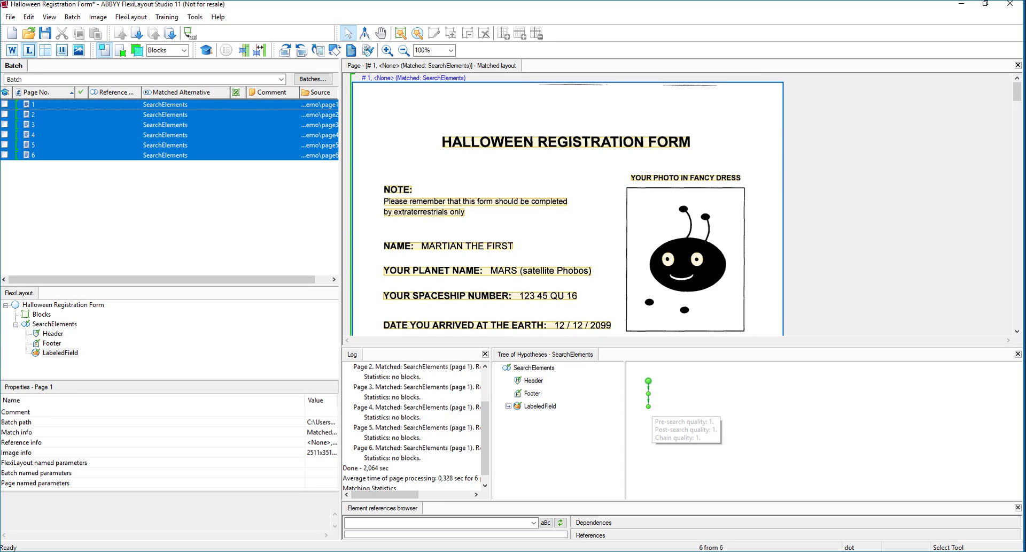
Inspect the LabeledField hypothesis on page 1 to check which label and field regions were detected.
click(649, 406)
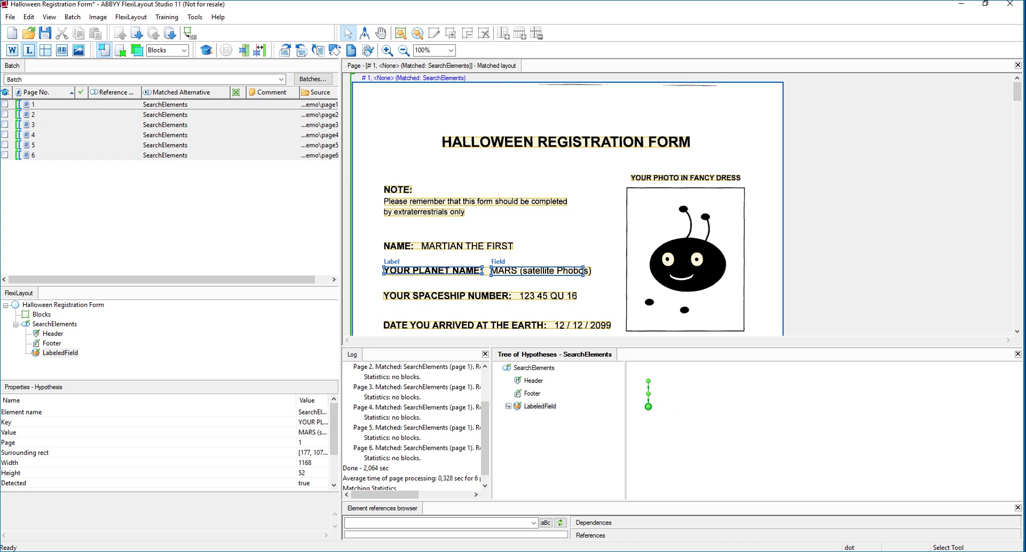
scroll(569, 203, down, 15)
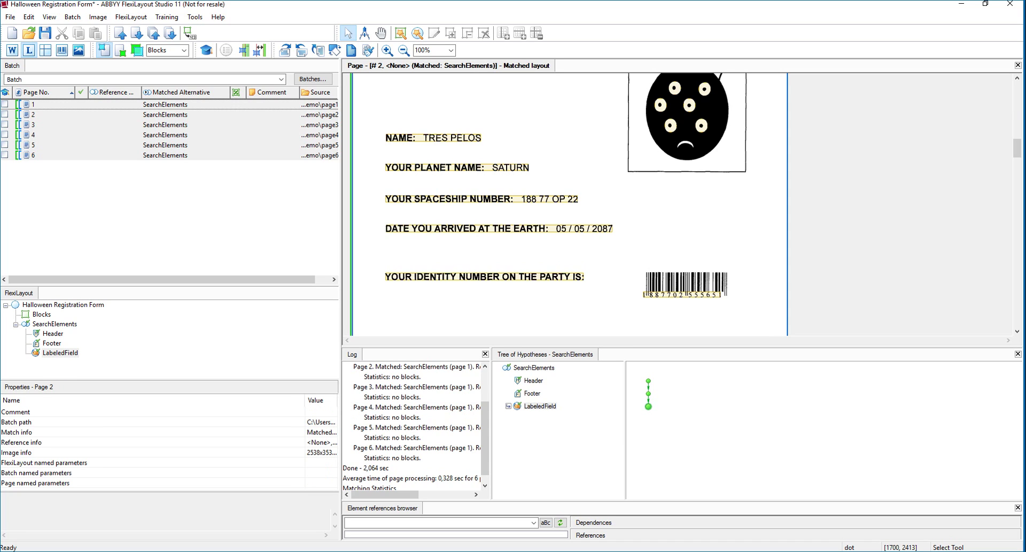
click(648, 406)
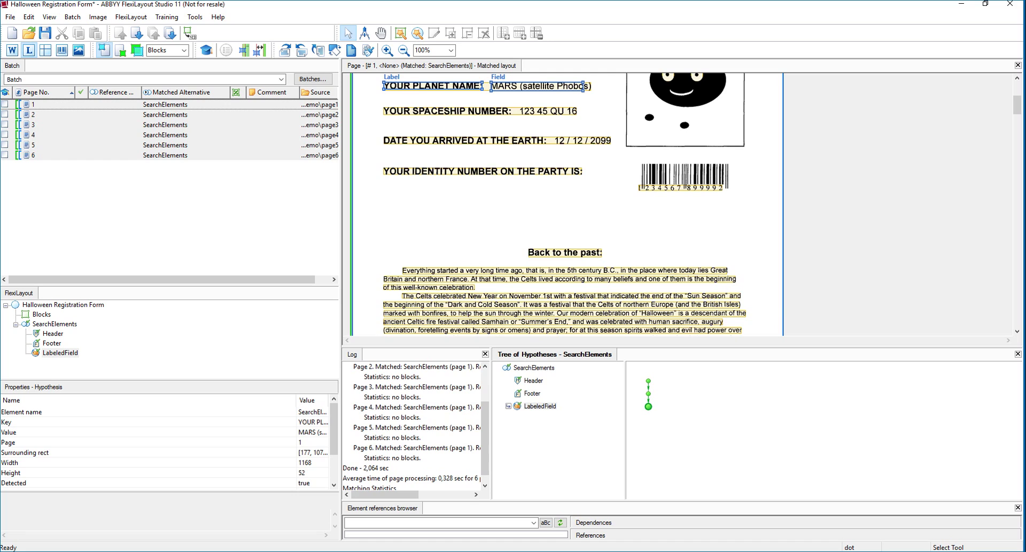
Rename the LabeledField element as lfPlanetName in its properties.
right_click(60, 352)
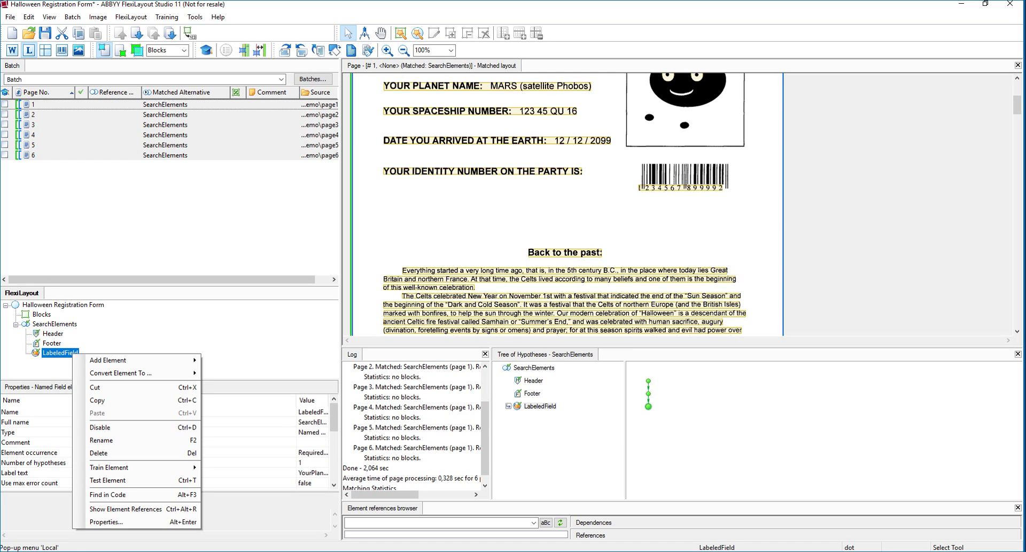
click(106, 522)
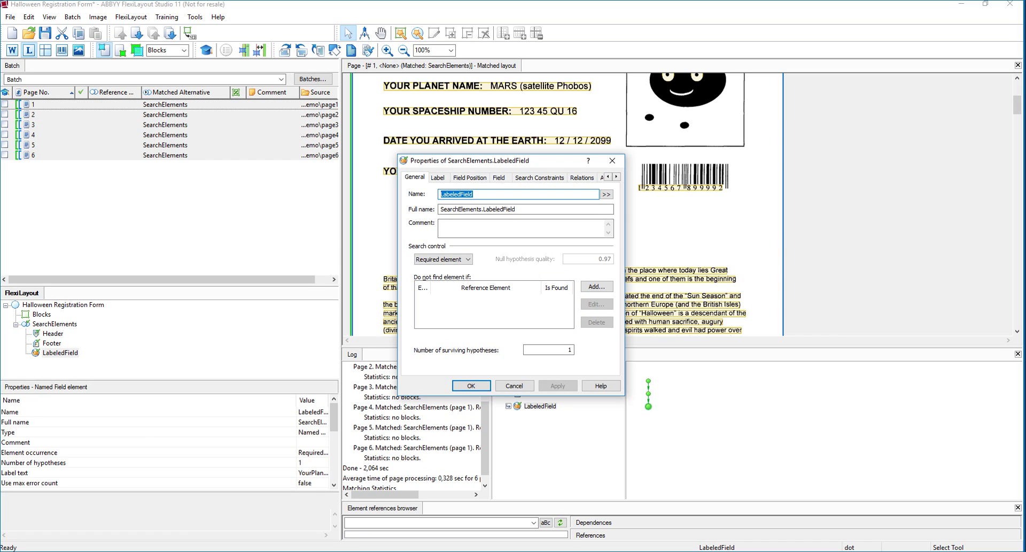
text(lf)
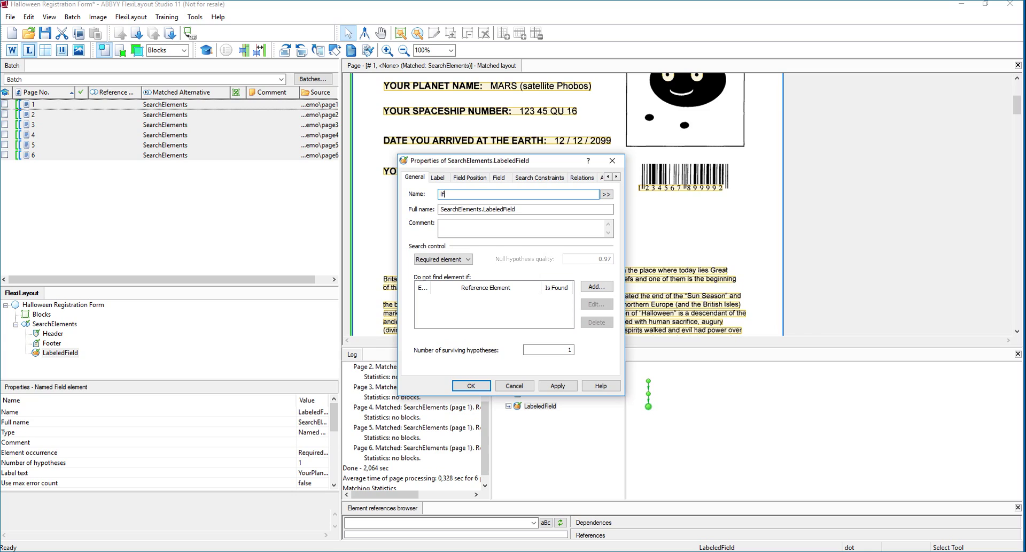
text(PlanetName)
Check the maximum space length, field position and field content settings, and save the renamed element's properties.
click(437, 178)
double_click(483, 302)
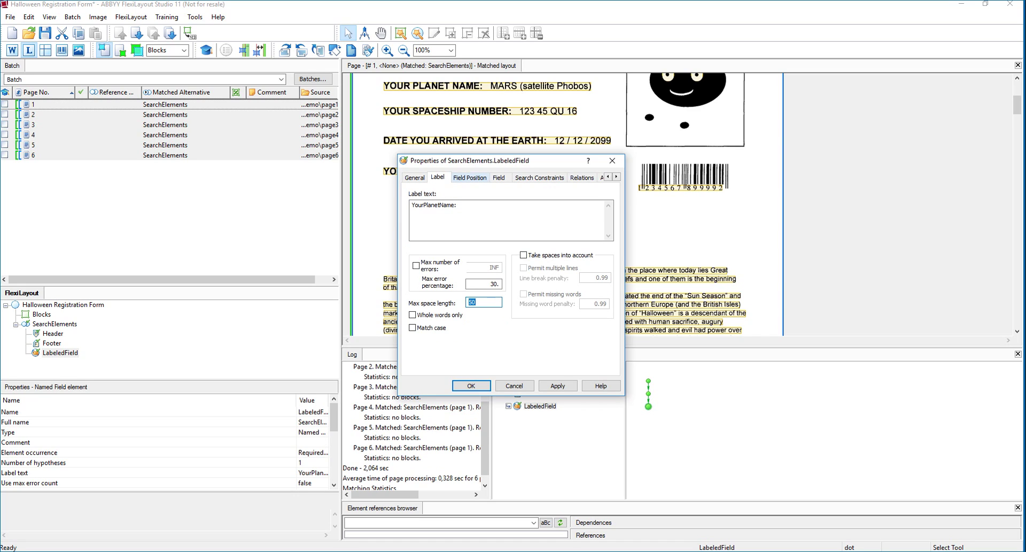
click(469, 177)
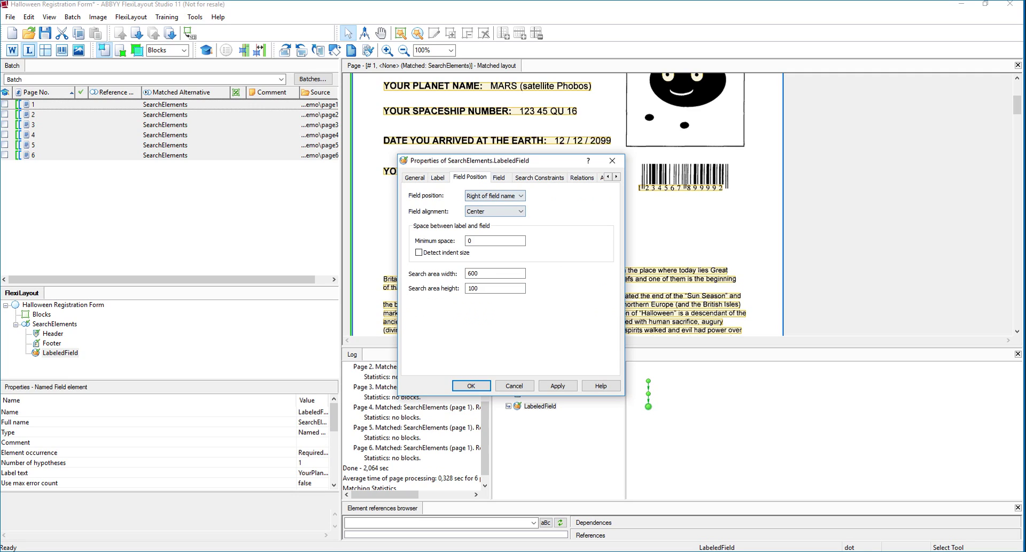
key(ctrl+Tab)
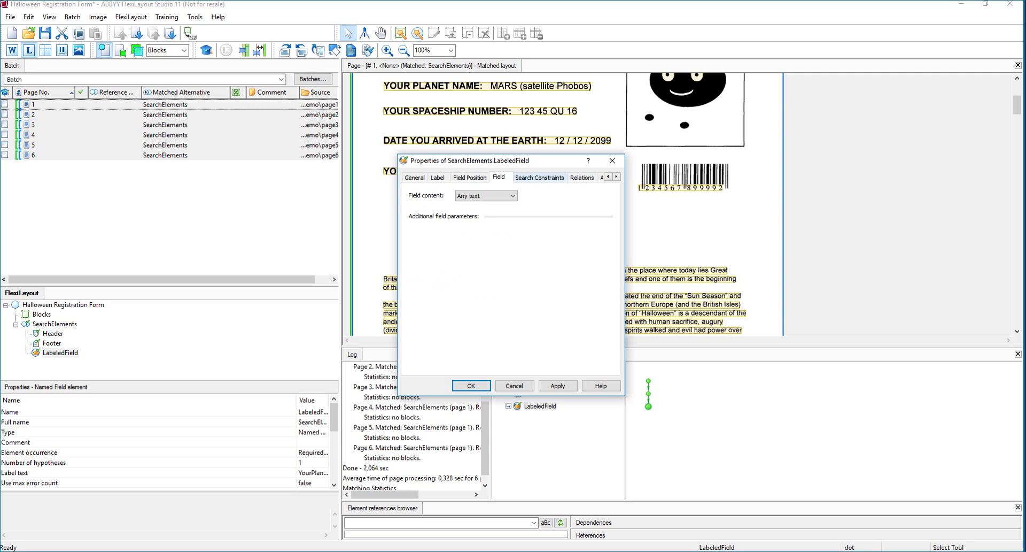
click(438, 178)
double_click(478, 302)
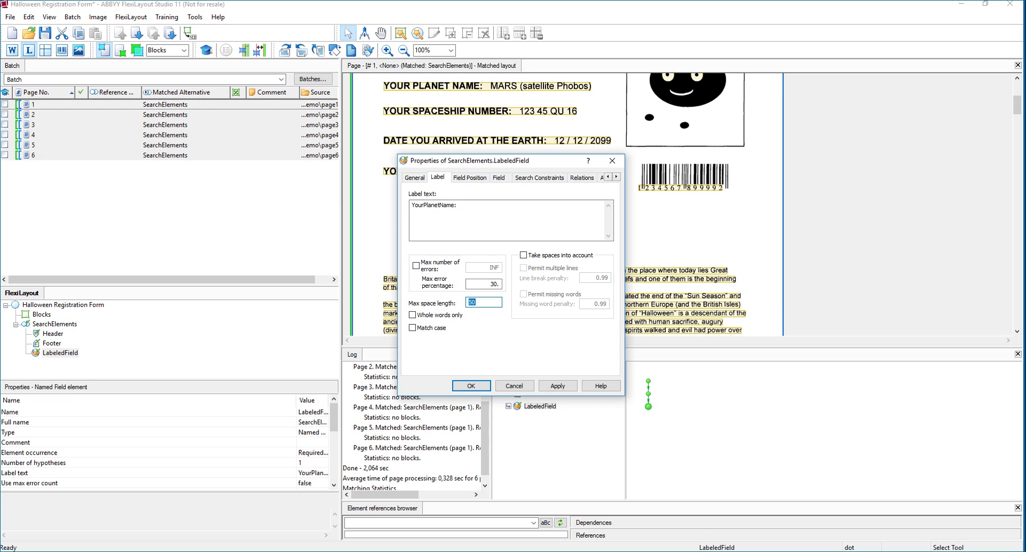
key(Return)
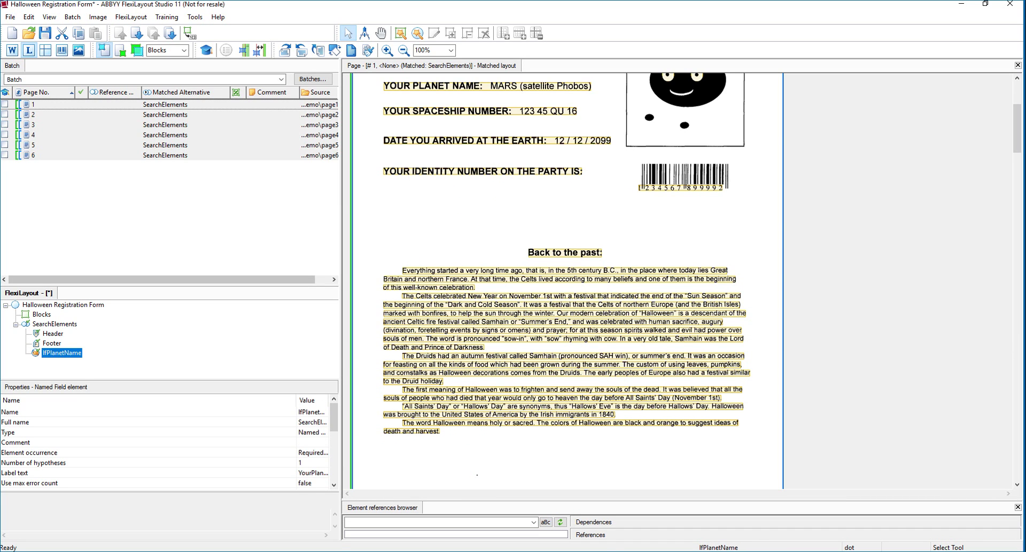
Match the FlexiLayout against page 1 again and inspect the regions found for lfPlanetName.
click(202, 104)
right_click(202, 104)
click(226, 109)
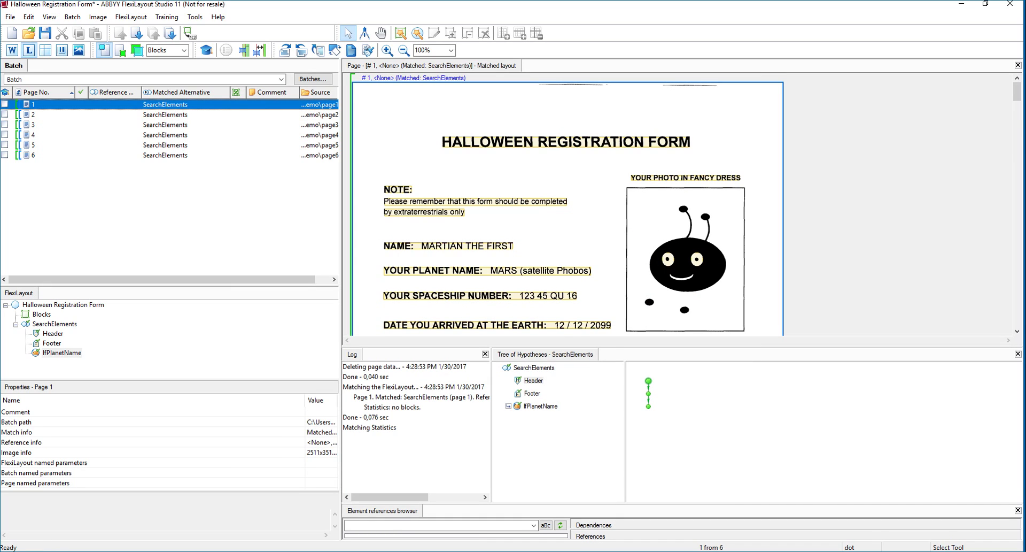
click(540, 406)
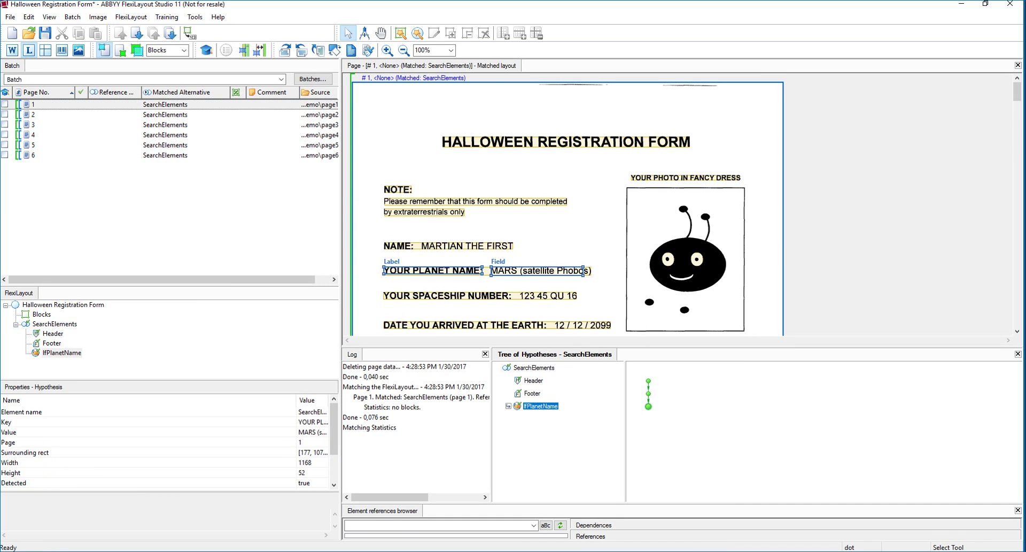
Adjust the label's maximum space length in the lfPlanetName element's properties and save them.
click(648, 406)
click(61, 352)
right_click(64, 353)
click(99, 519)
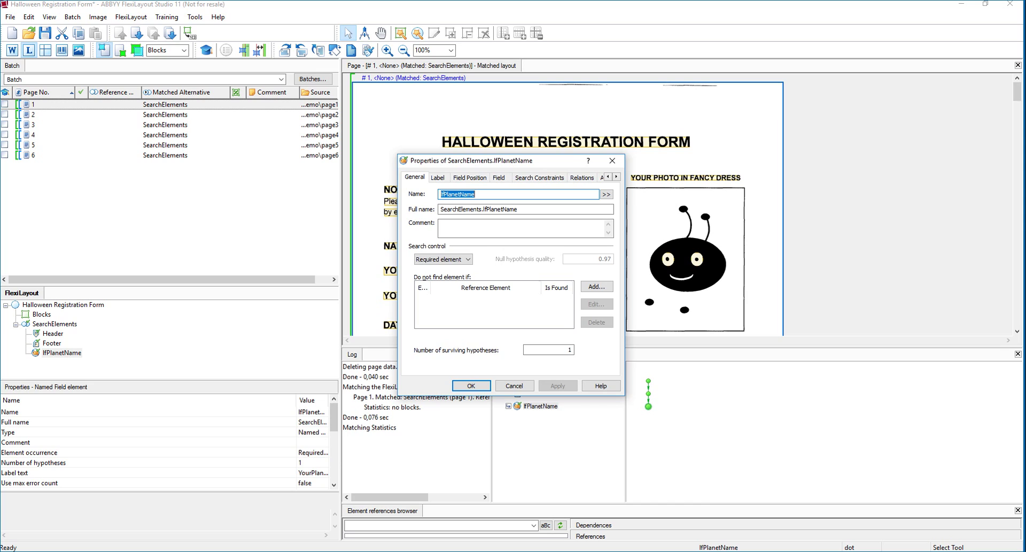
click(438, 177)
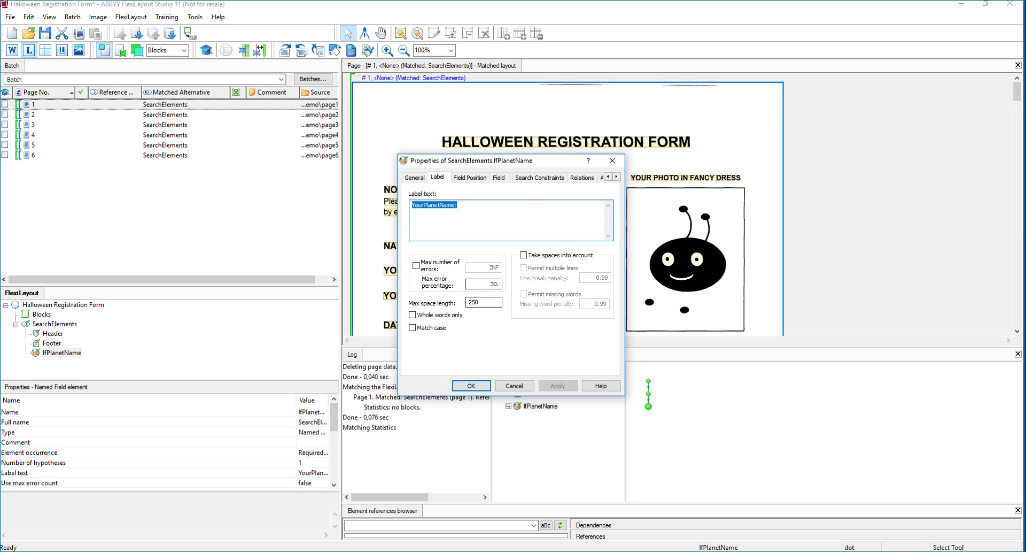
double_click(474, 302)
key(Return)
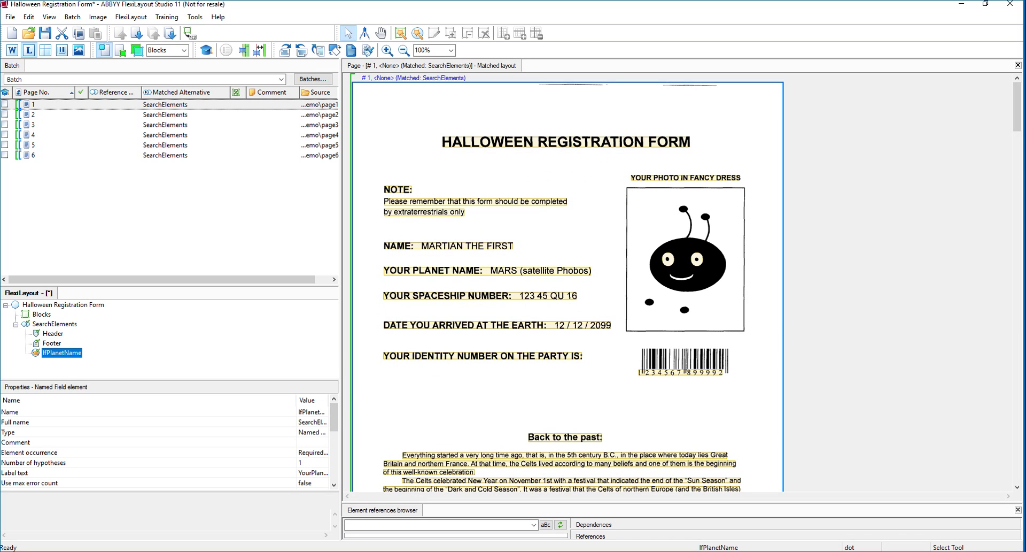
Match the FlexiLayout against page 1 again and inspect the field region found for lfPlanetName.
right_click(196, 103)
click(223, 109)
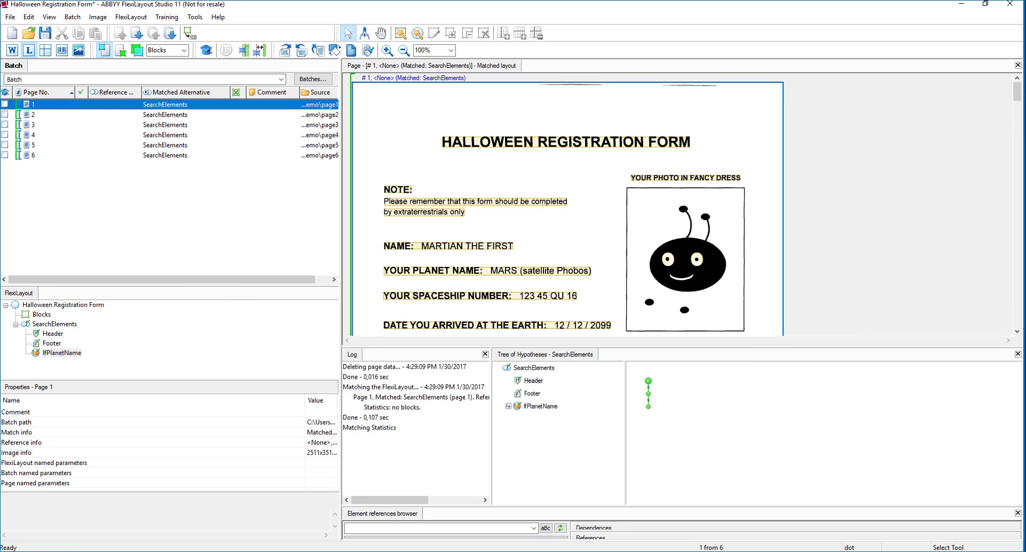
click(648, 406)
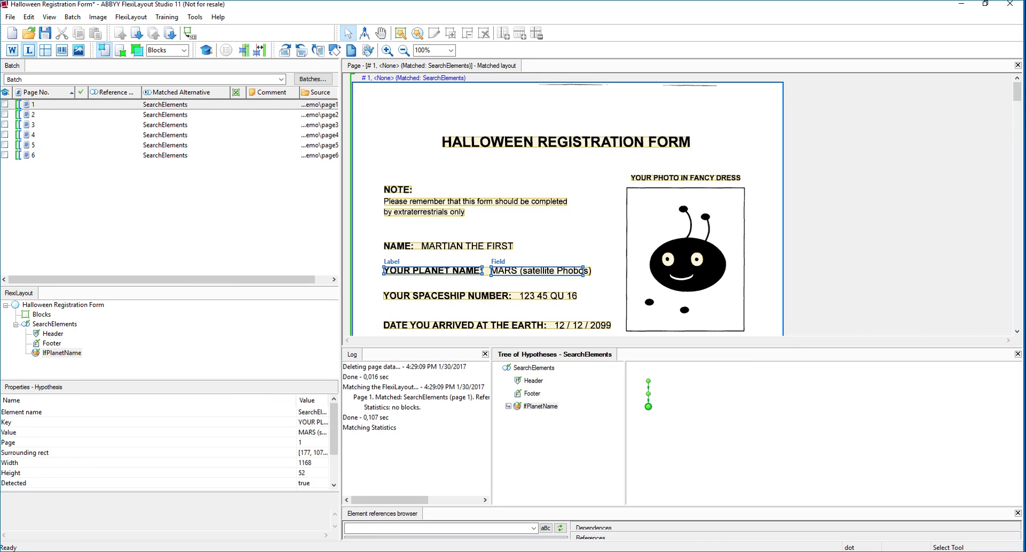
Set the field search area width of lfPlanetName to 800 and save its properties.
double_click(61, 352)
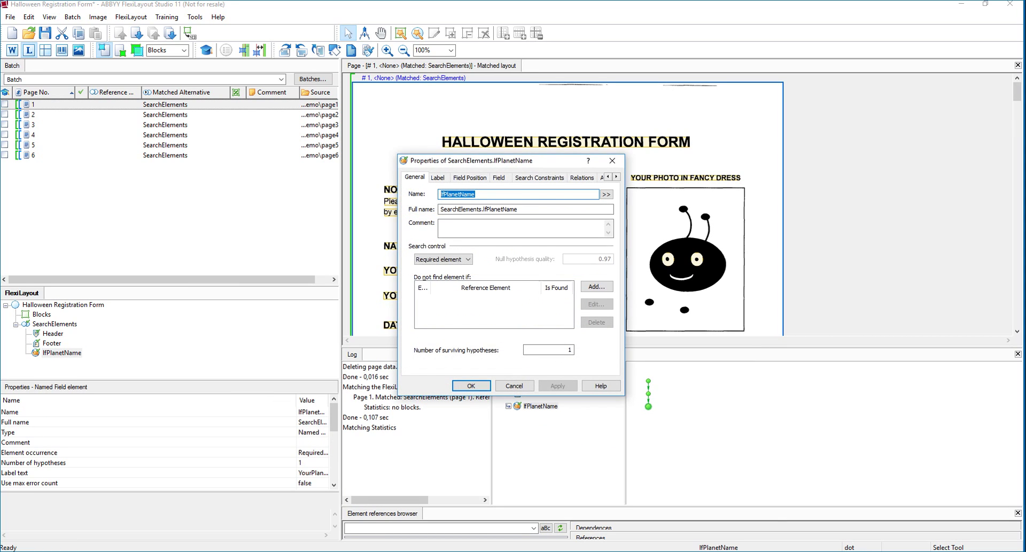
click(438, 177)
click(470, 177)
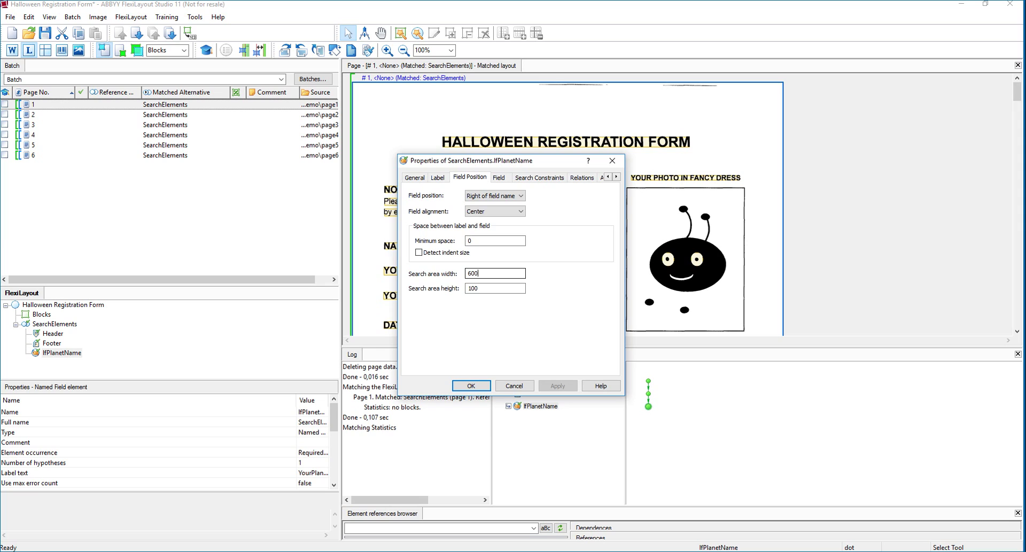
drag(479, 273, 468, 273)
text(800)
key(Return)
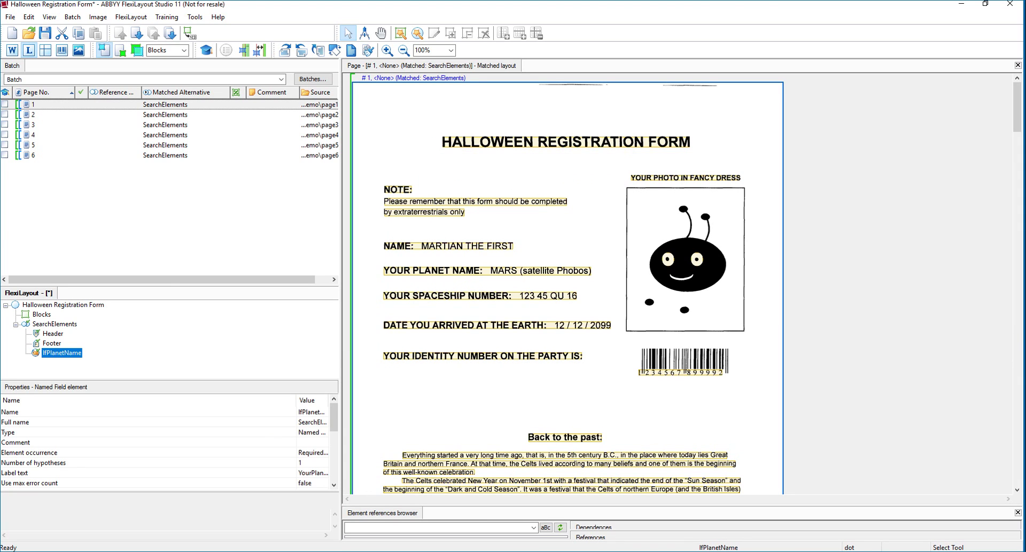
Rematch page 1 with the wider search area and check that lfPlanetName's field region covers the whole planet name.
right_click(149, 104)
click(166, 108)
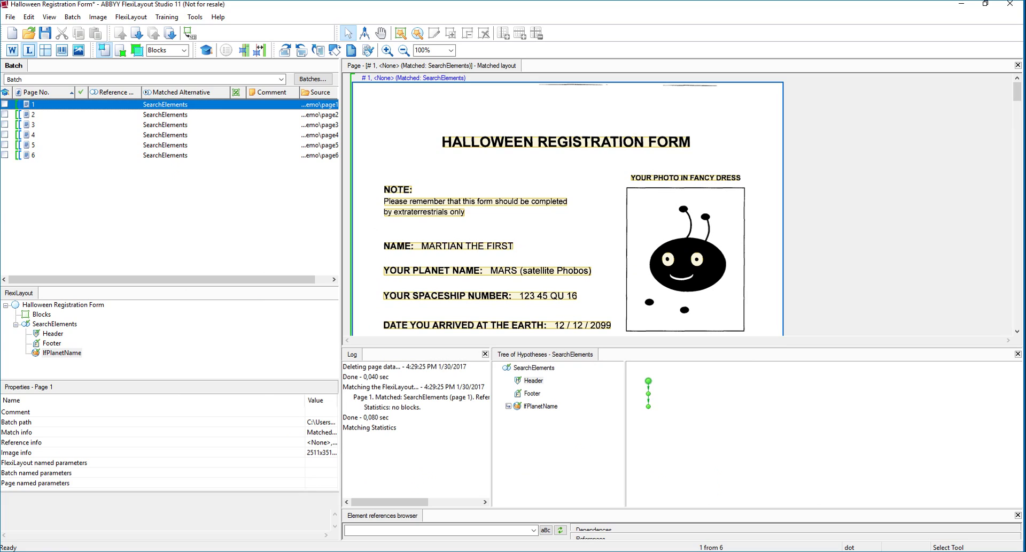
click(509, 406)
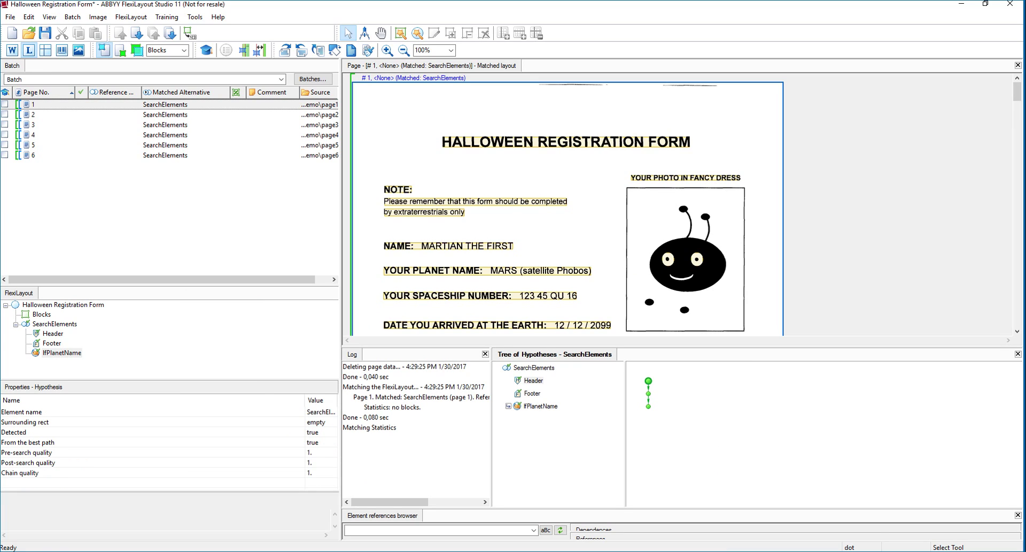
click(649, 406)
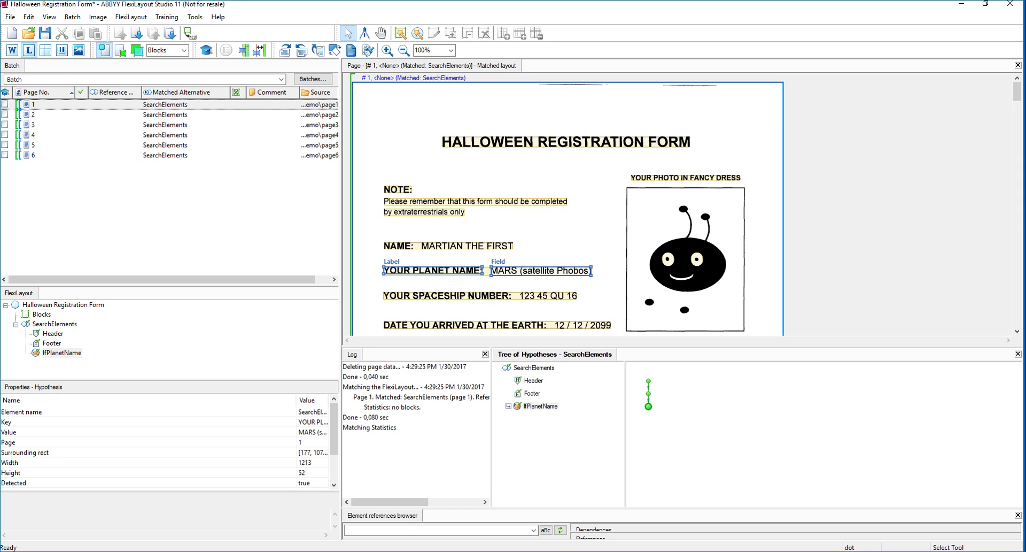
Examine the planet name and spaceship number lines on pages 2 and 3.
double_click(165, 114)
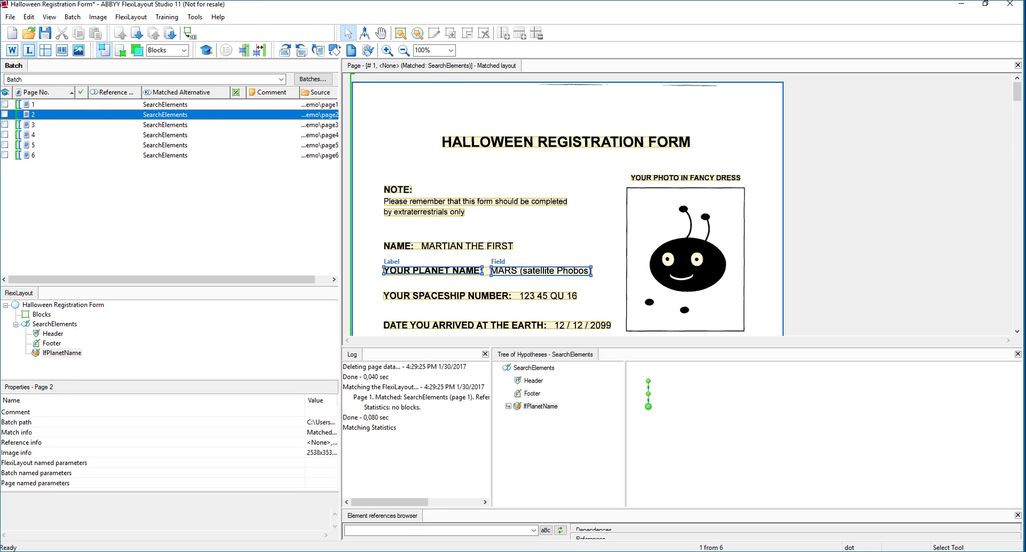
scroll(566, 214, down, 2)
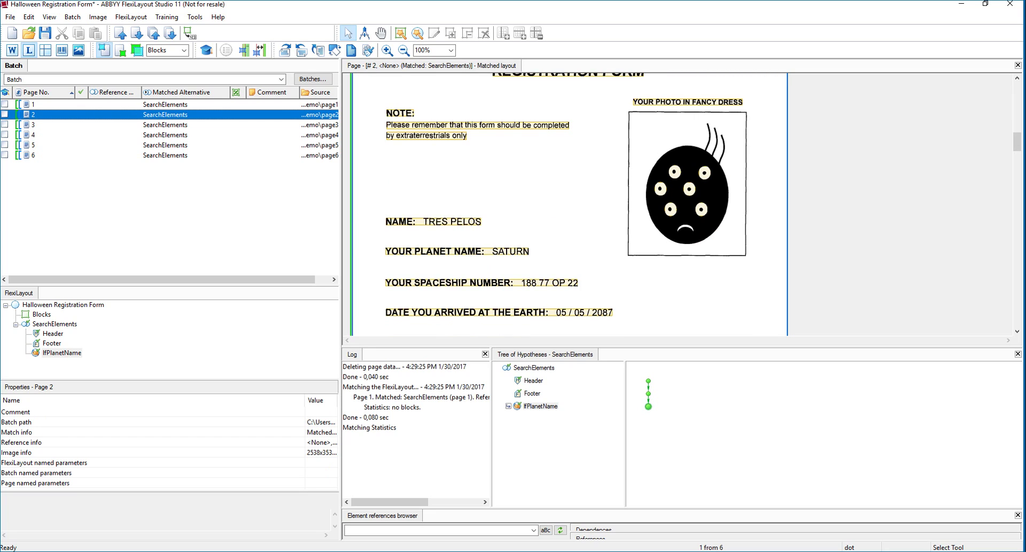
double_click(165, 124)
scroll(566, 203, down, 3)
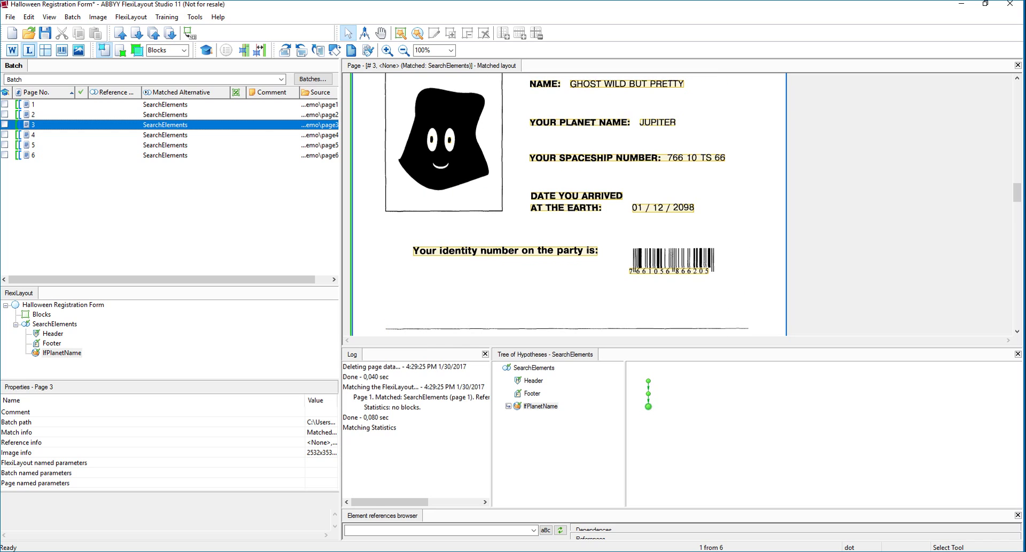
Add a Labeled Field element to SearchElements, name it lfSpaceshipNumber and make it a required element.
click(49, 323)
right_click(49, 324)
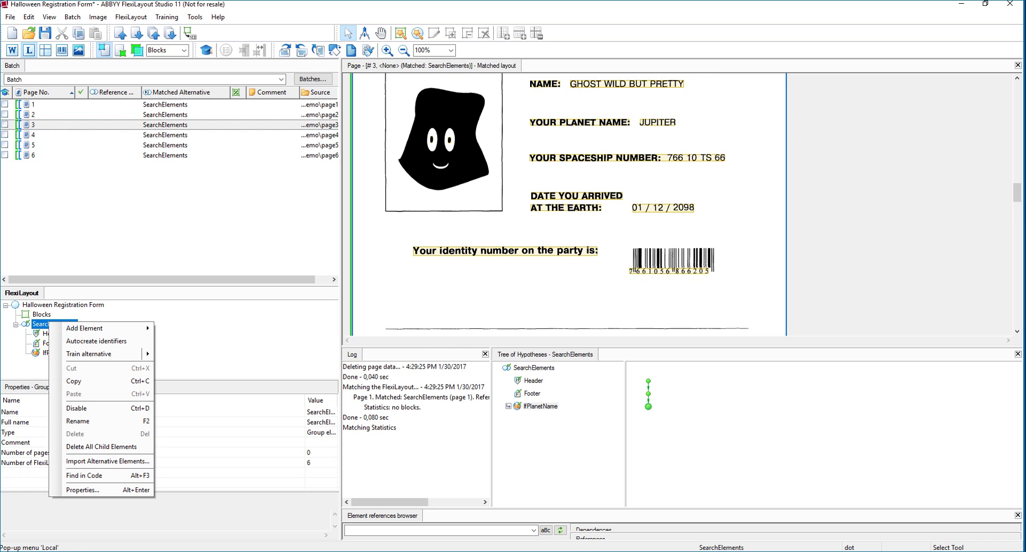
mouse_move(80, 327)
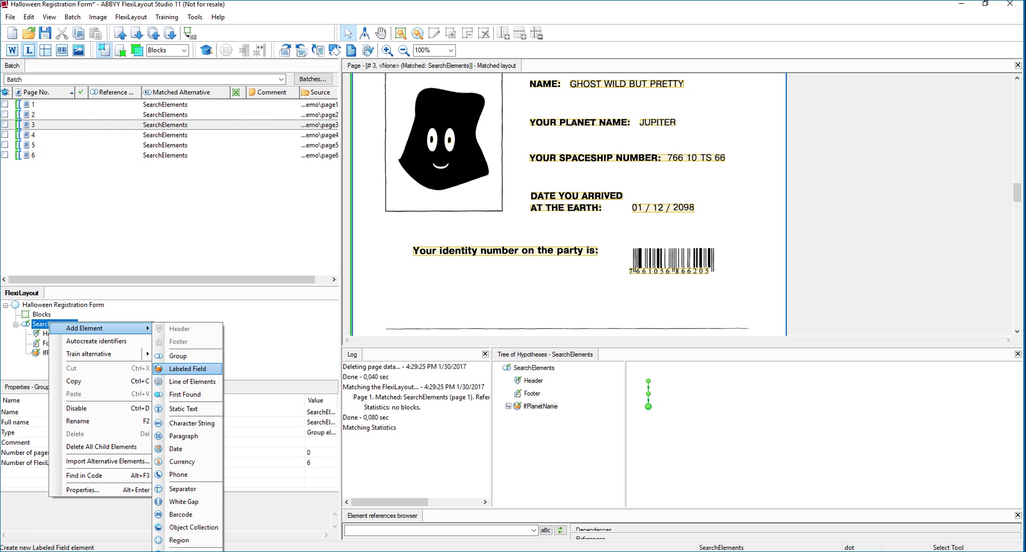
click(187, 368)
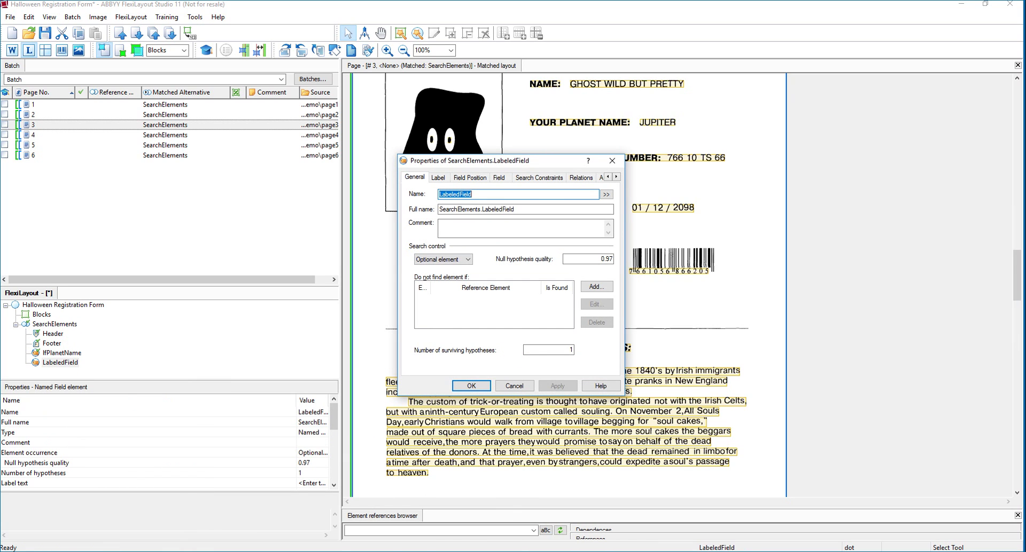
text(IfSpac)
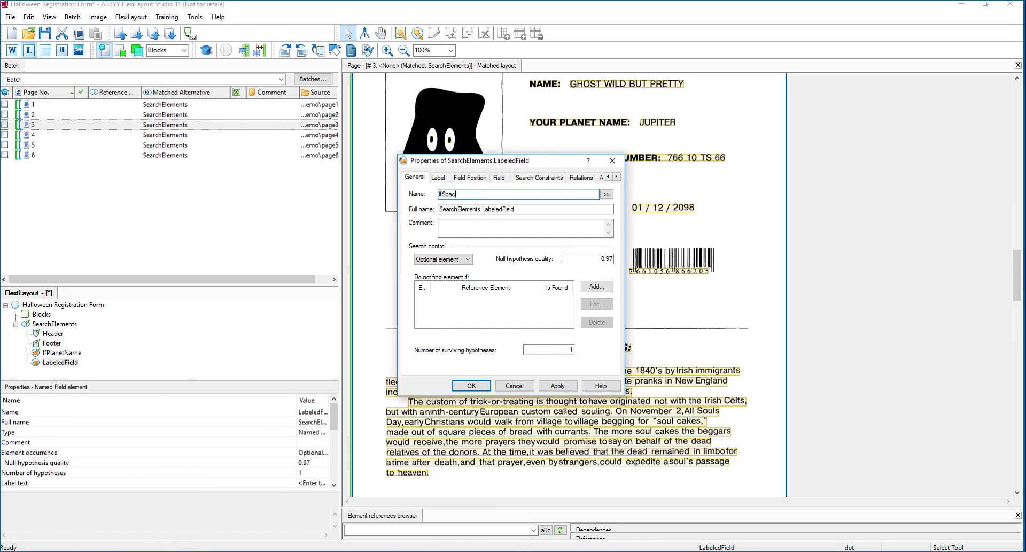
text(eshipNuim)
key(BackSpace)
key(BackSpace)
text(mber)
click(443, 259)
click(441, 283)
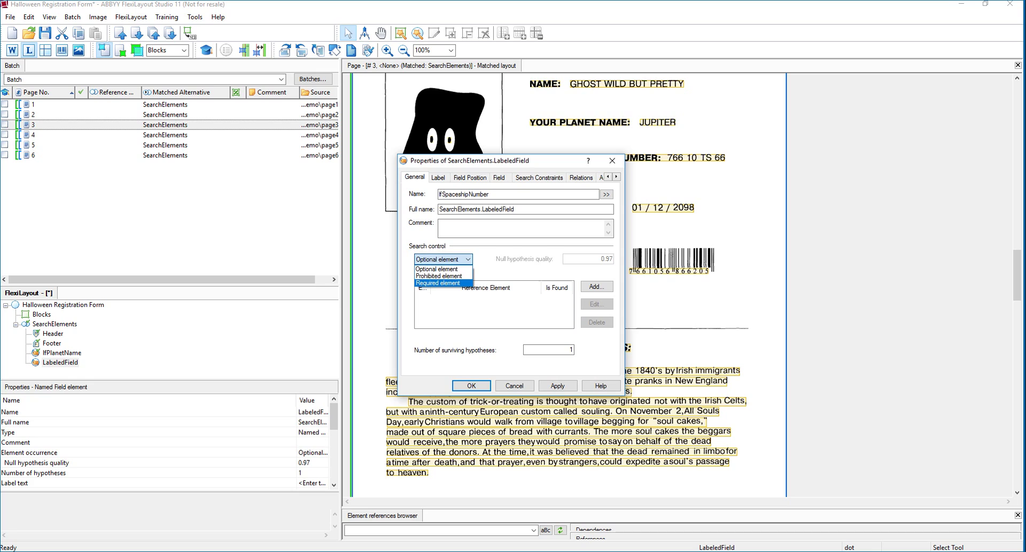
Enter YourSpaceshipNumber: as the label text for the spaceship number element.
click(439, 177)
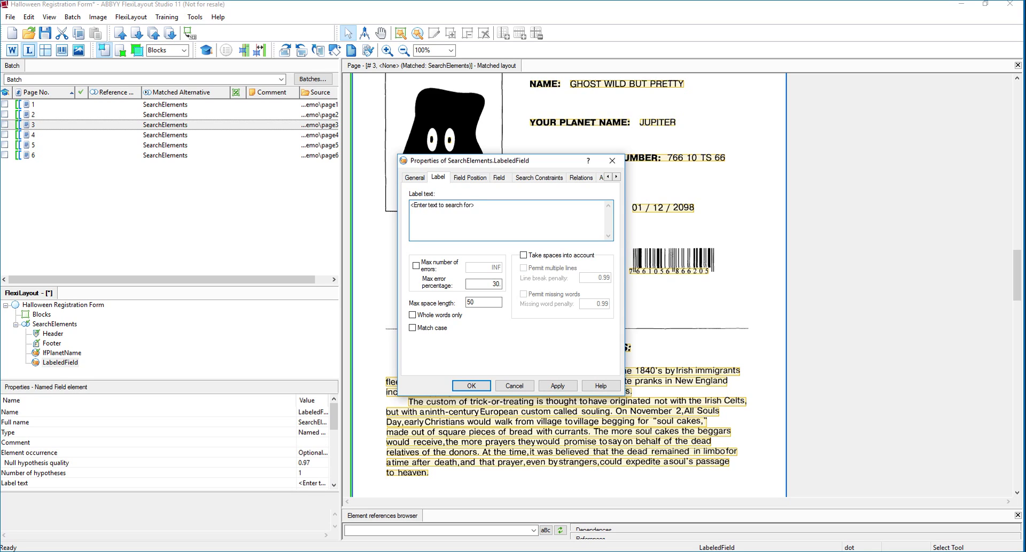
text(YourSpaces)
text(hp)
text(hipNui)
key(BackSpace)
text(mber:)
Go through the maximum space length and search area width settings of the spaceship number element and save its properties.
double_click(471, 302)
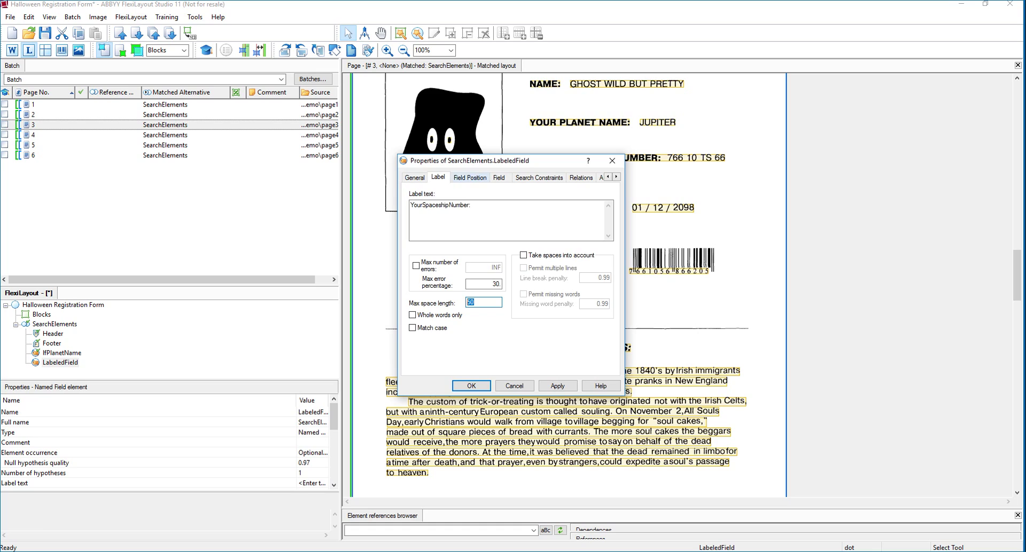
key(ctrl+Tab)
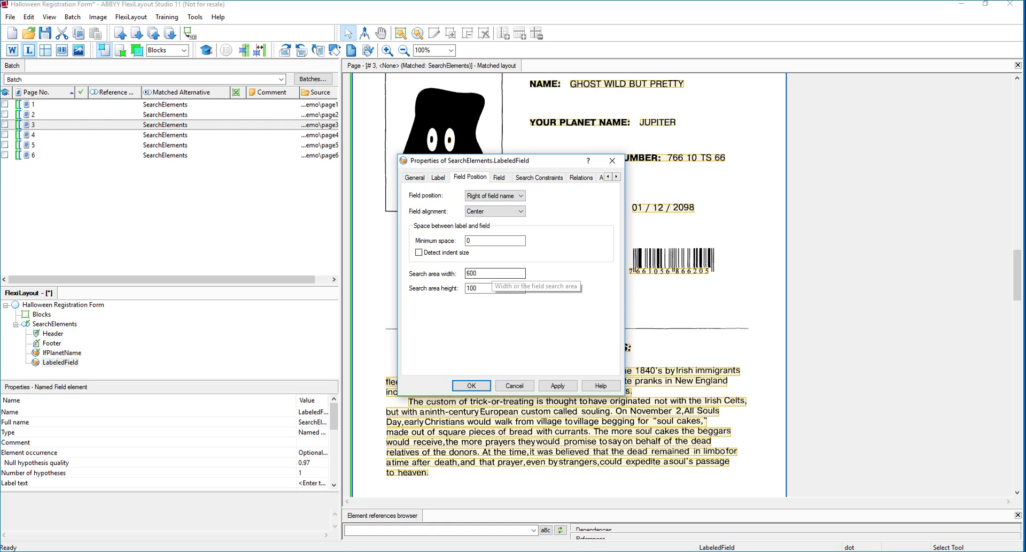
click(492, 273)
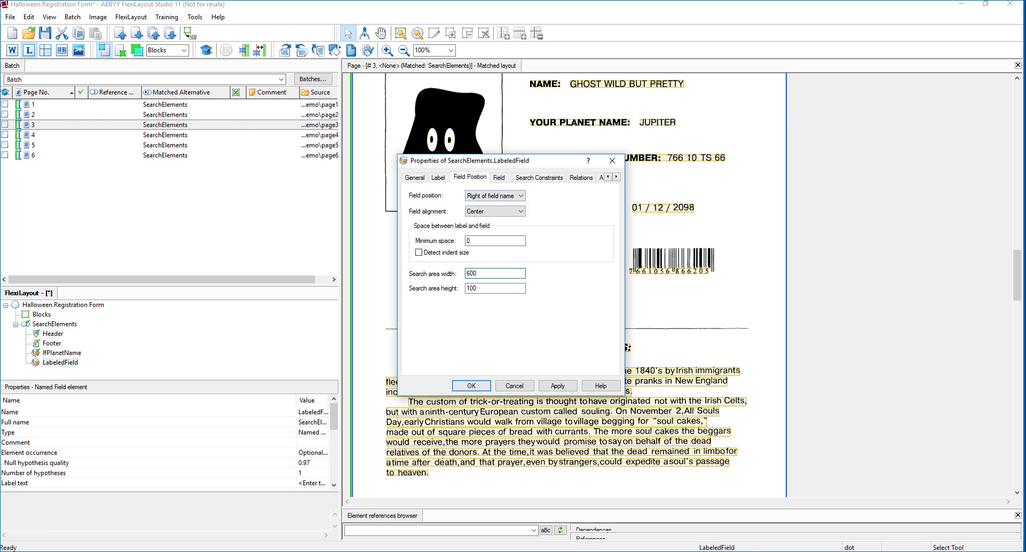
key(Return)
Match the FlexiLayout against page 3 and inspect the regions found for lfPlanetName and lfSpaceshipNumber.
right_click(203, 125)
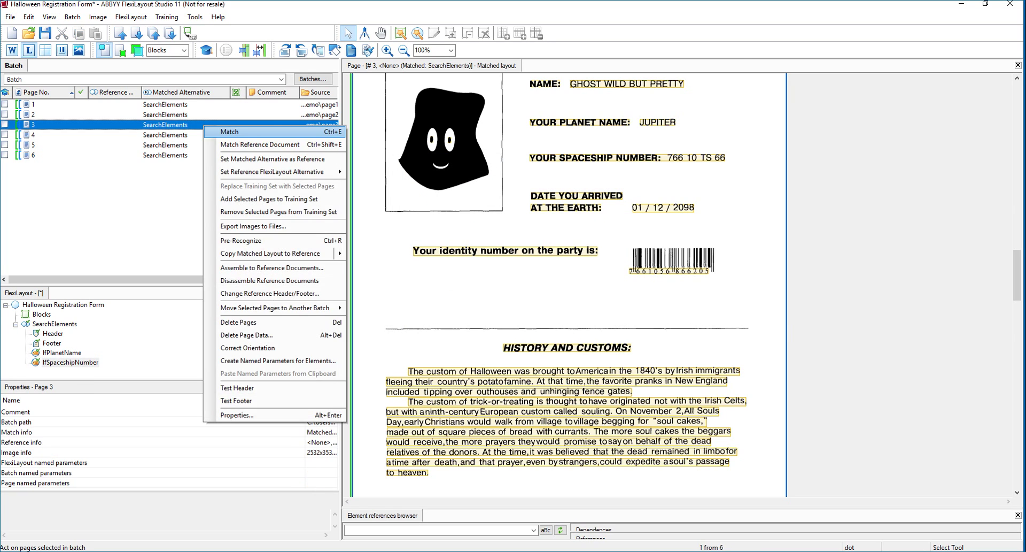
click(227, 132)
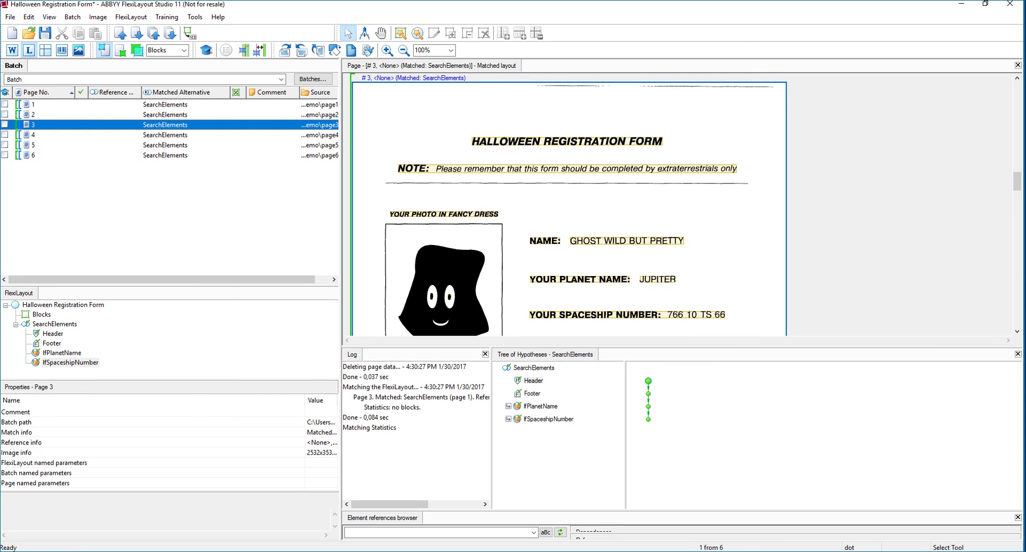
scroll(569, 206, down, 3)
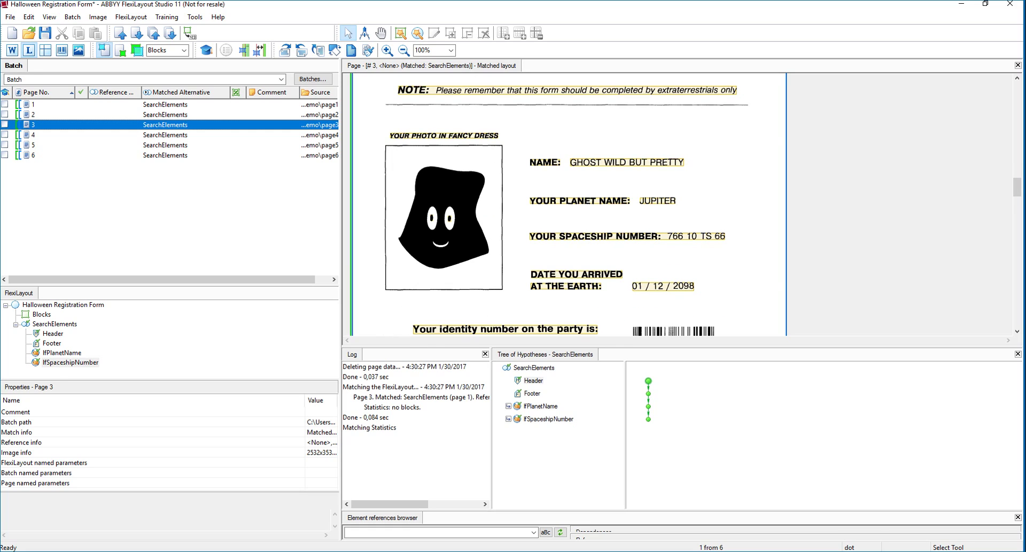
click(540, 406)
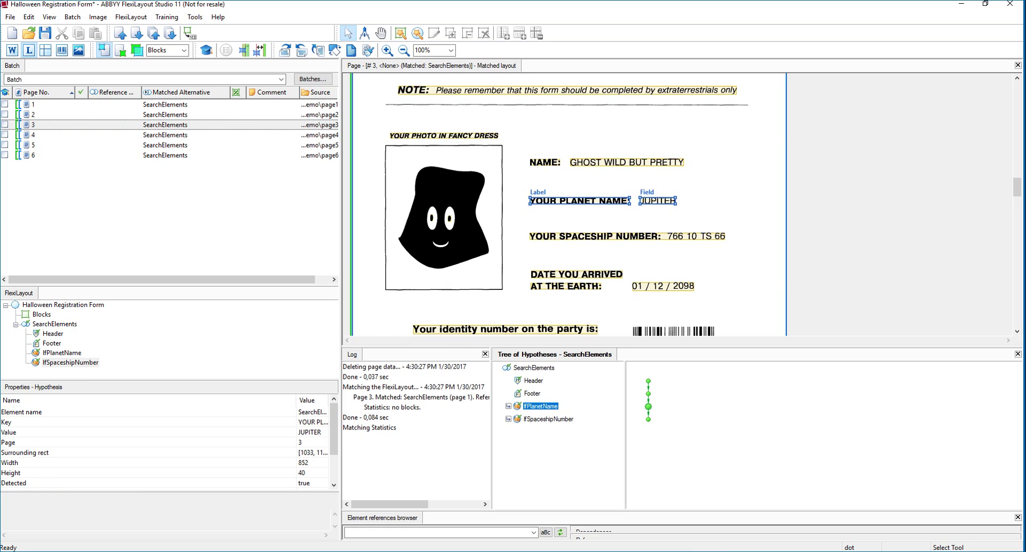
click(548, 419)
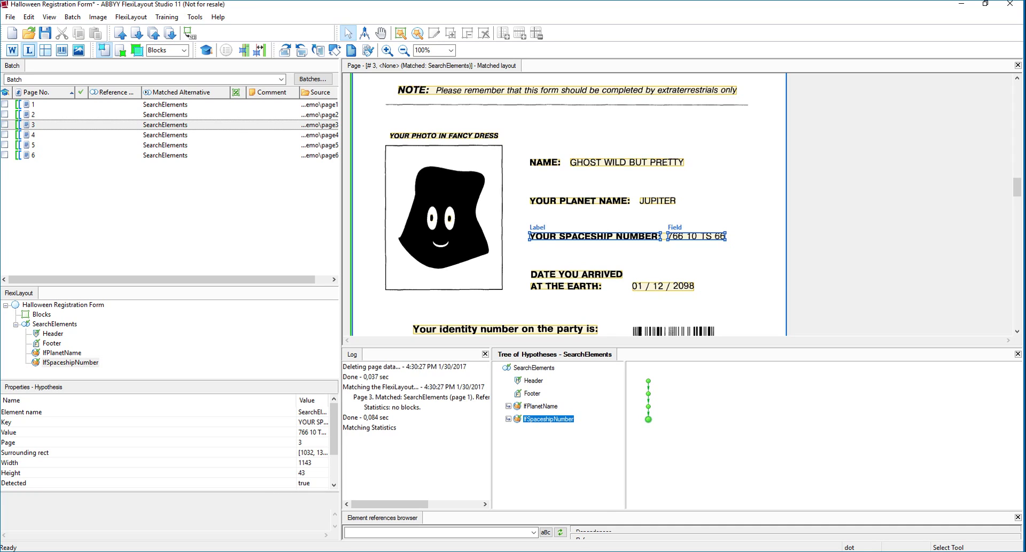
mouse_move(648, 419)
mouse_move(650, 383)
Add a text block to the FlexiLayout's Blocks and name it PlanetName.
click(62, 353)
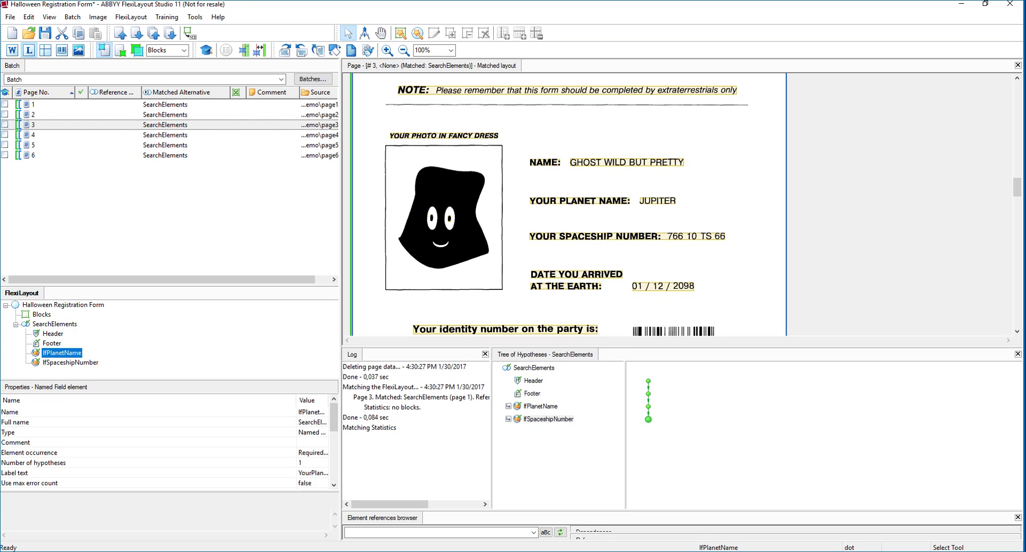
click(42, 314)
right_click(41, 314)
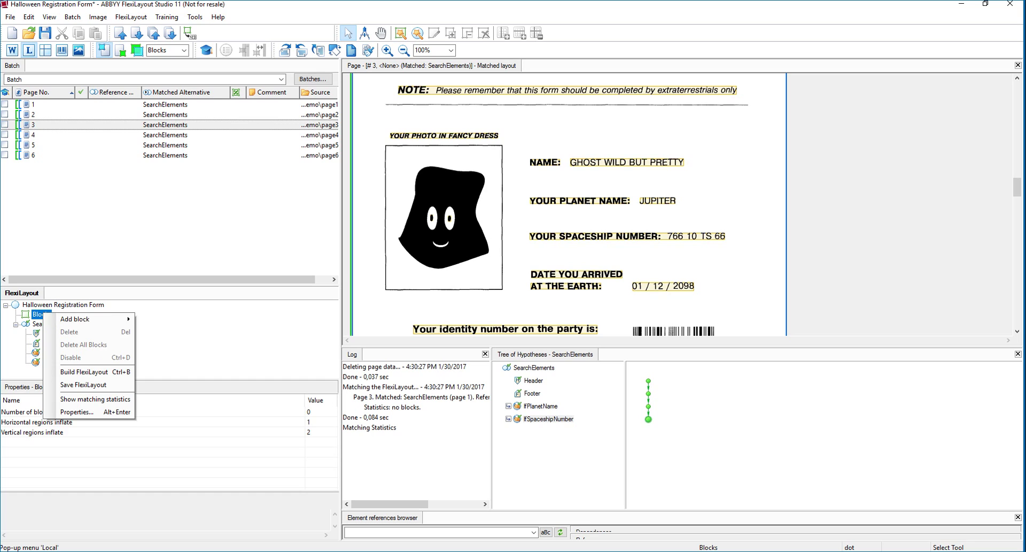
mouse_move(75, 319)
click(155, 320)
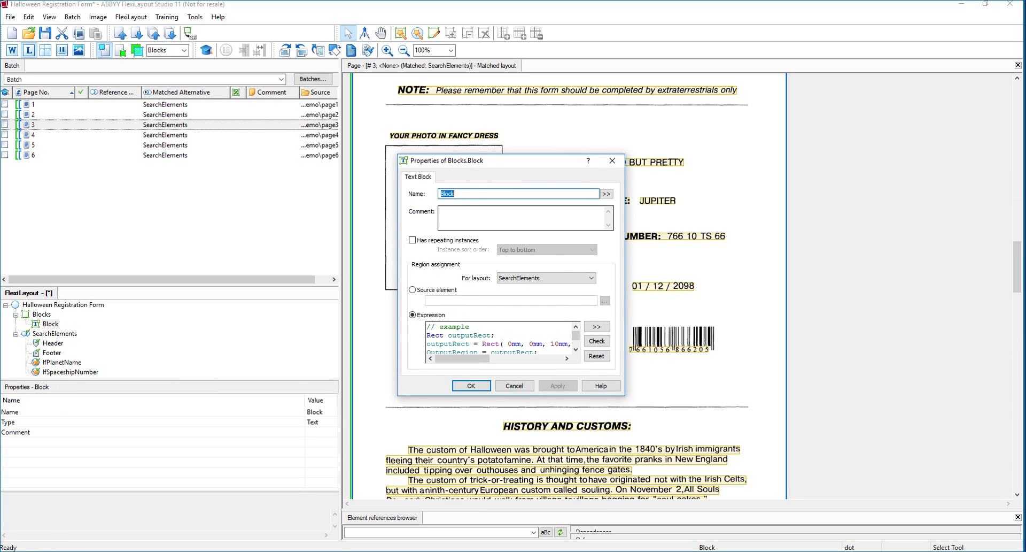
text(PlanetName)
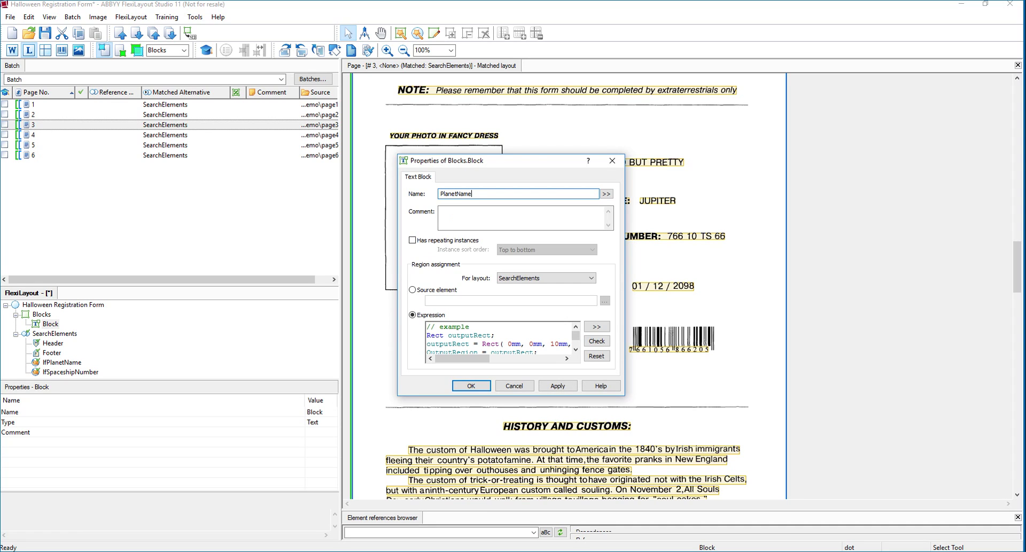
Assign the PlanetName block's region from the source element SearchElements.lfPlanetName.Field and save the block properties.
click(412, 289)
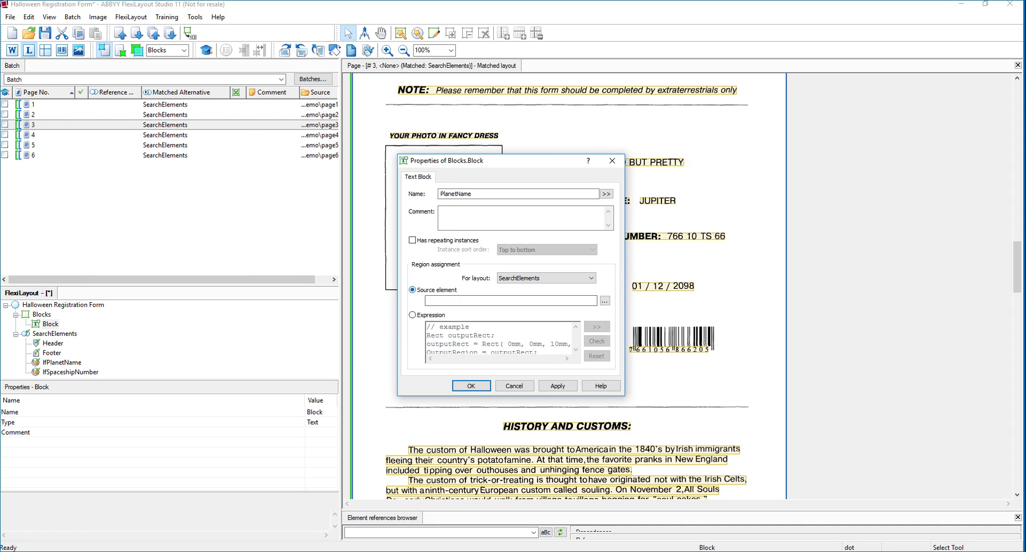
click(604, 300)
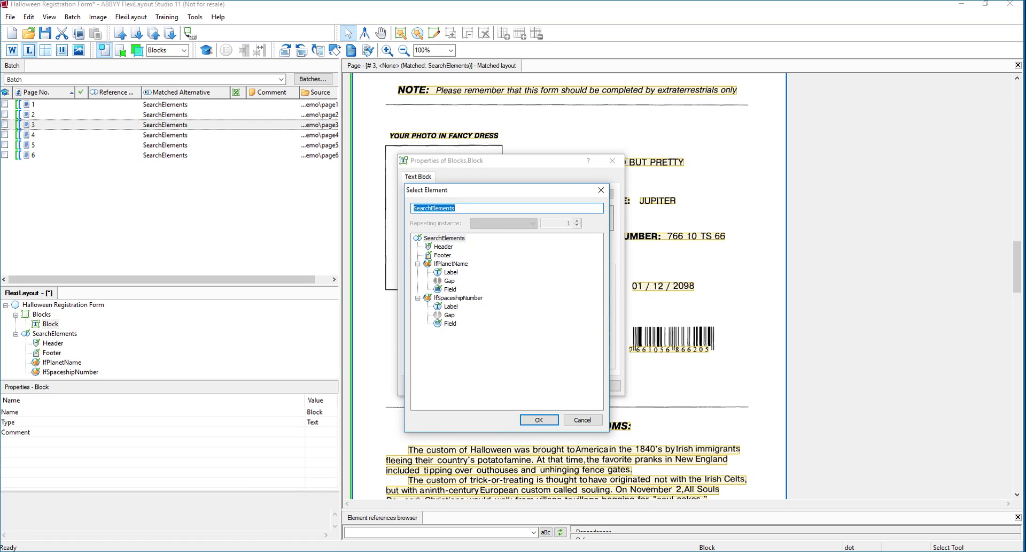
click(445, 237)
click(451, 264)
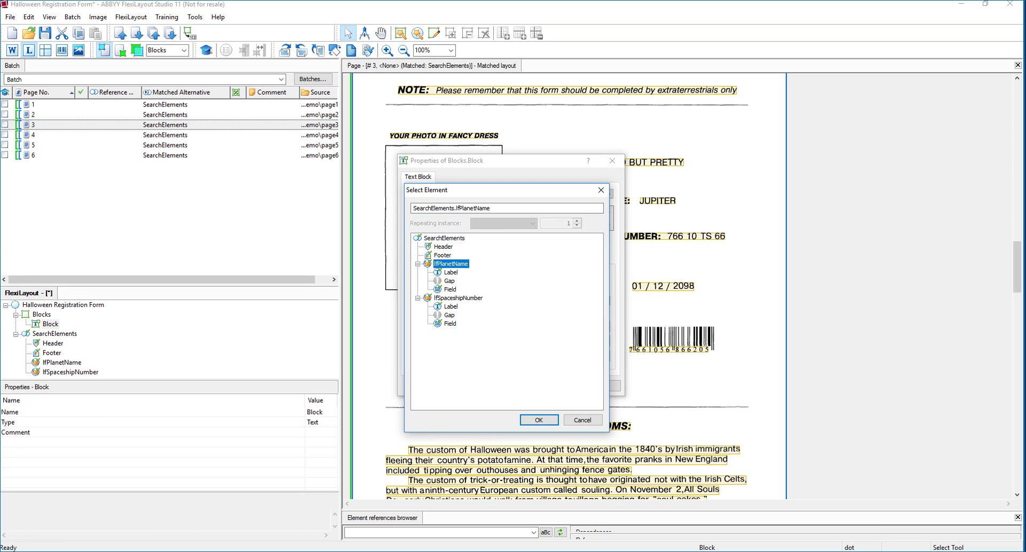
click(451, 272)
click(450, 289)
click(539, 418)
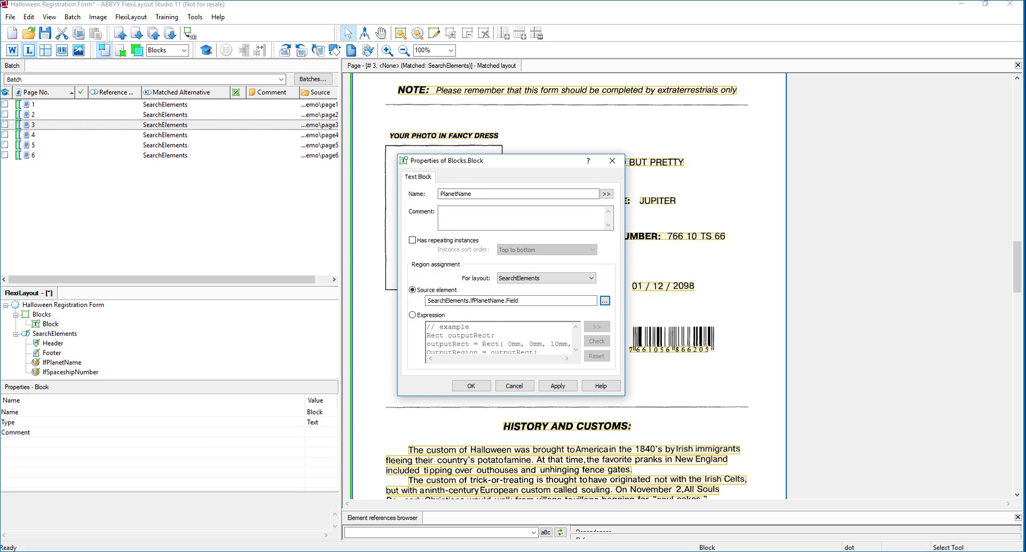
click(471, 385)
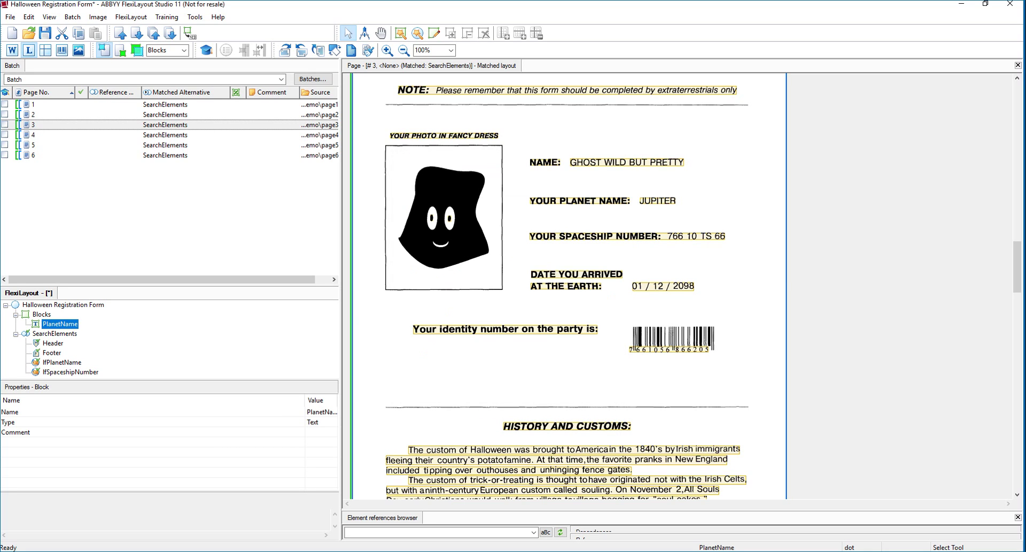
Add a second text block to Blocks and name it Spaceship.
right_click(46, 313)
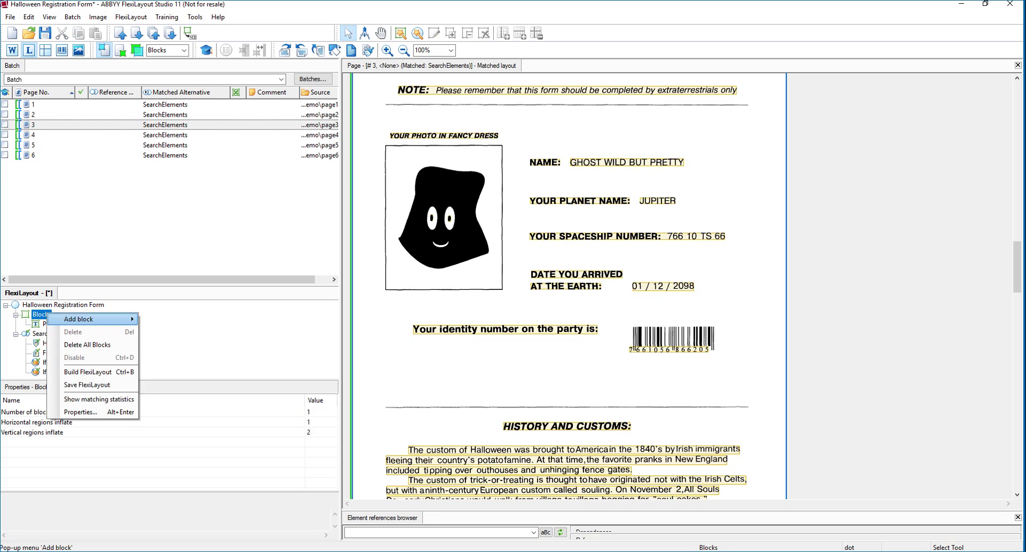
mouse_move(80, 319)
click(160, 320)
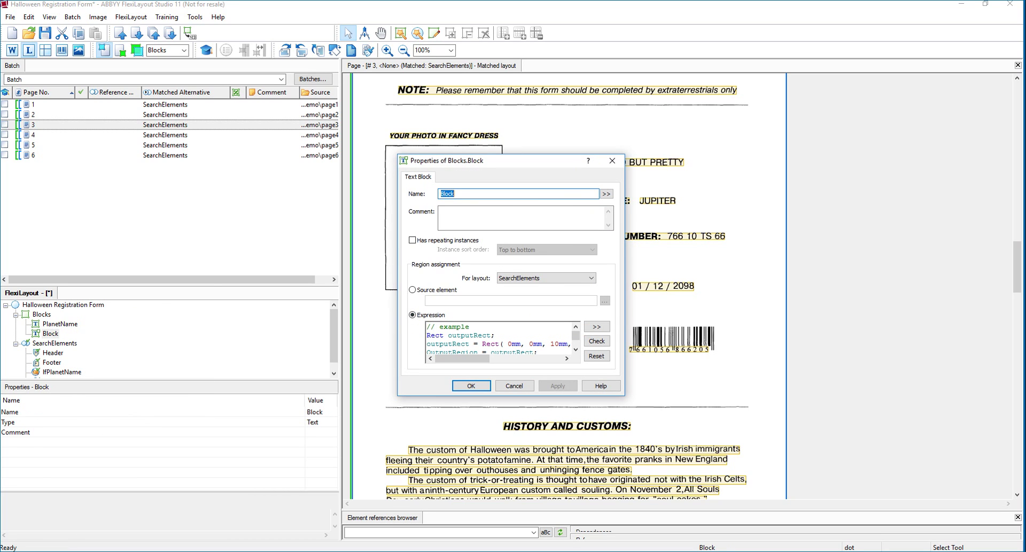
text(Sha)
key(BackSpace)
text(paceship)
key(Return)
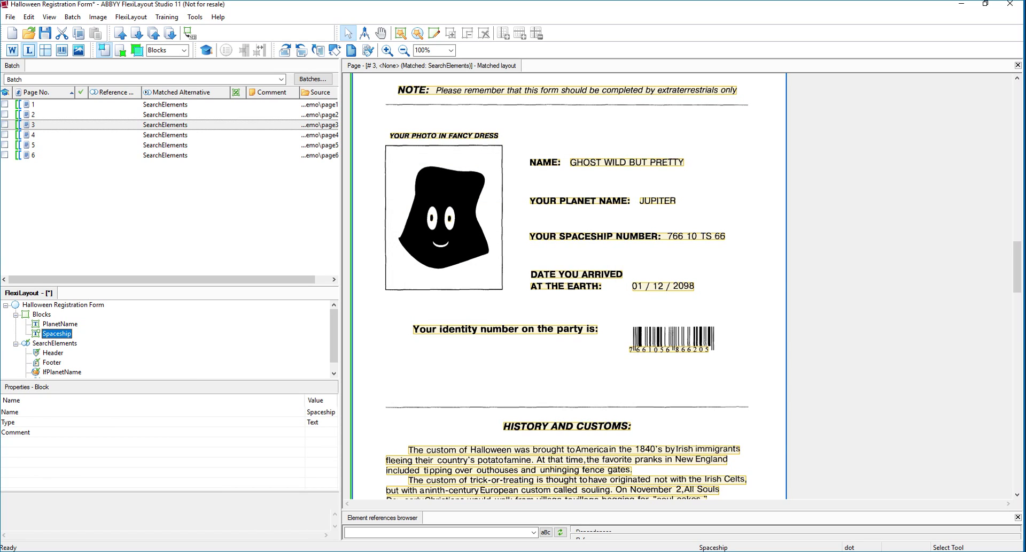
Reopen the Spaceship block's properties and change its name to SpaceshipNumber.
right_click(59, 333)
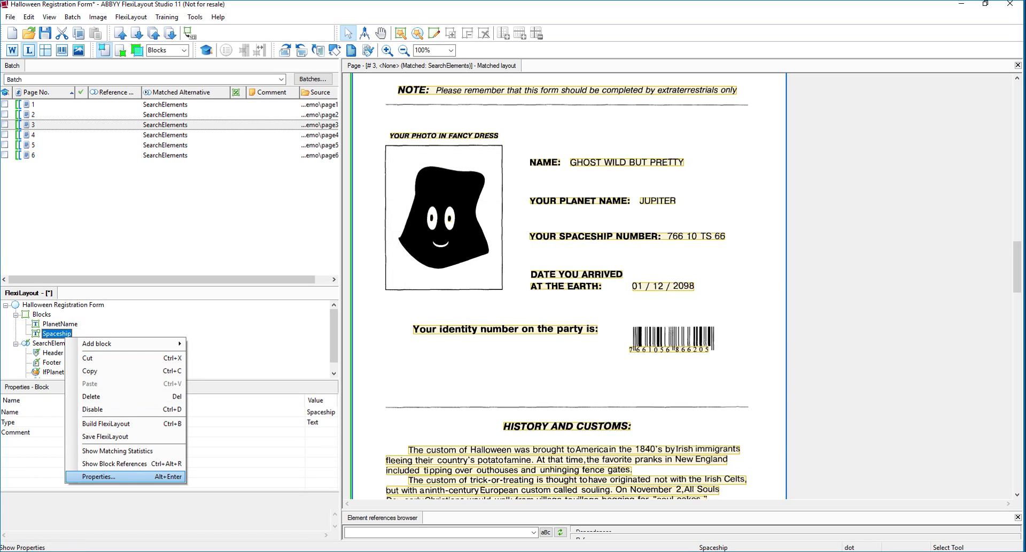
click(96, 476)
click(469, 194)
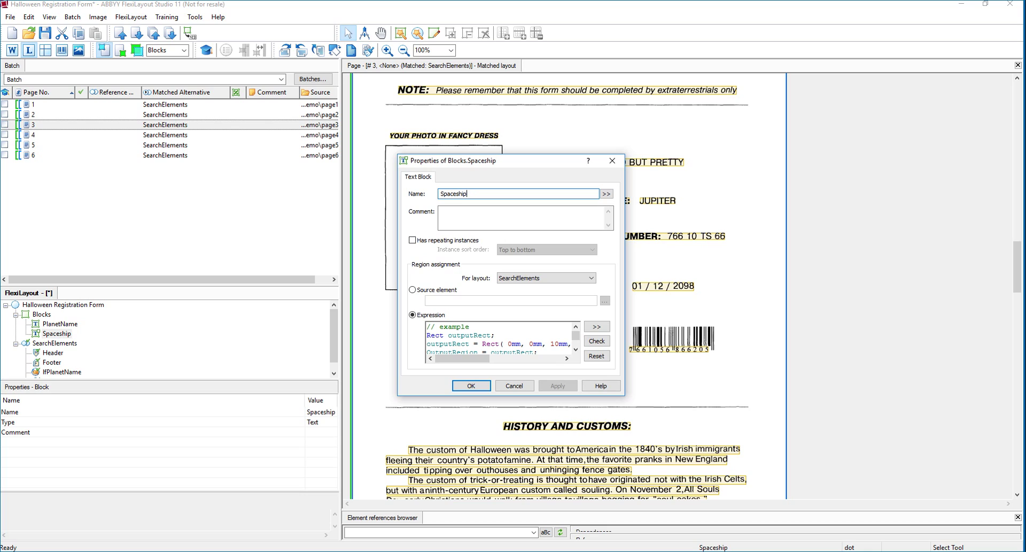
text(Number)
Assign the SpaceshipNumber block's region from the source element SearchElements.lfSpaceshipNumber.Field and save the block properties.
click(412, 289)
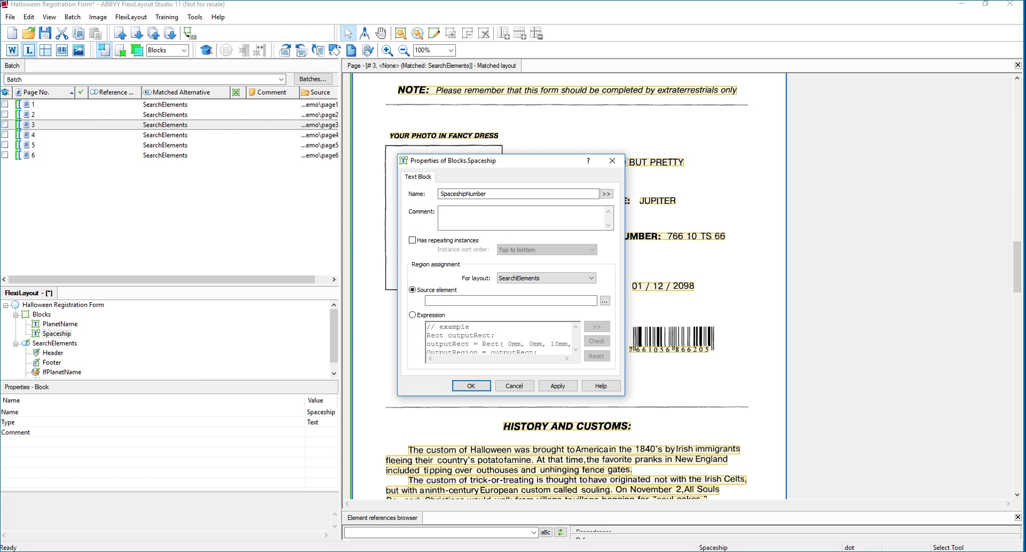
click(604, 301)
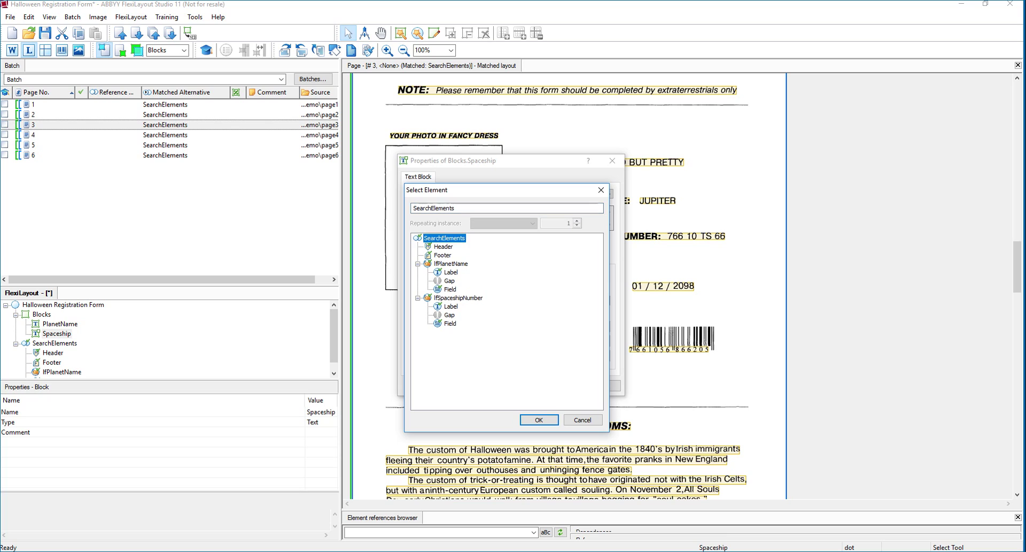
click(458, 297)
click(450, 314)
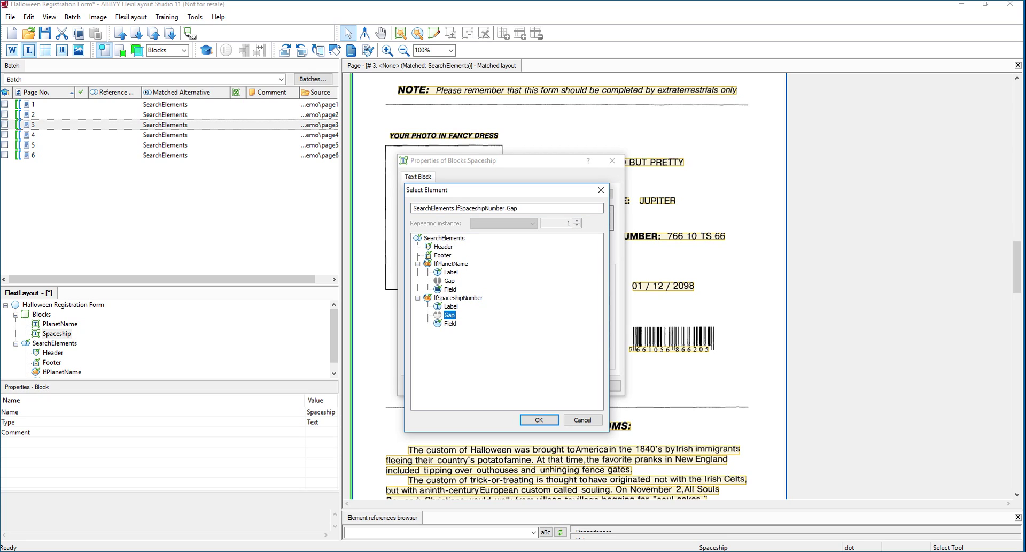
click(450, 323)
click(538, 419)
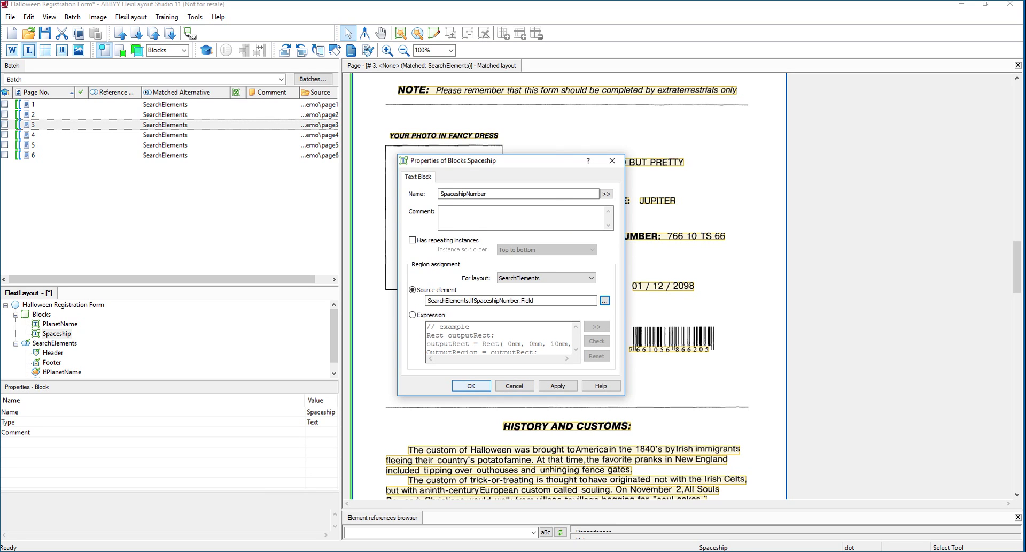
key(Return)
Select all six pages of the batch and match the FlexiLayout against them.
drag(267, 214, 160, 101)
right_click(254, 152)
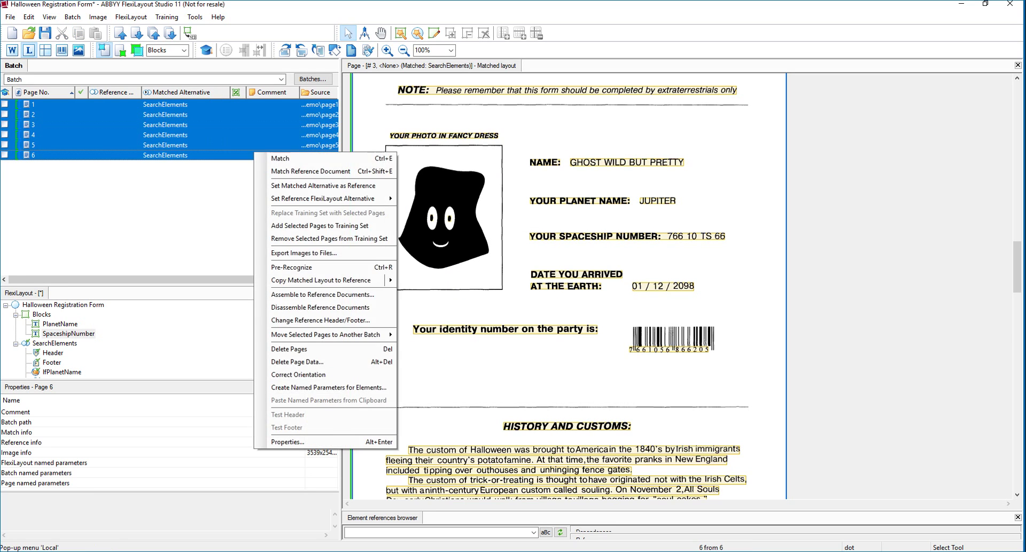
click(280, 159)
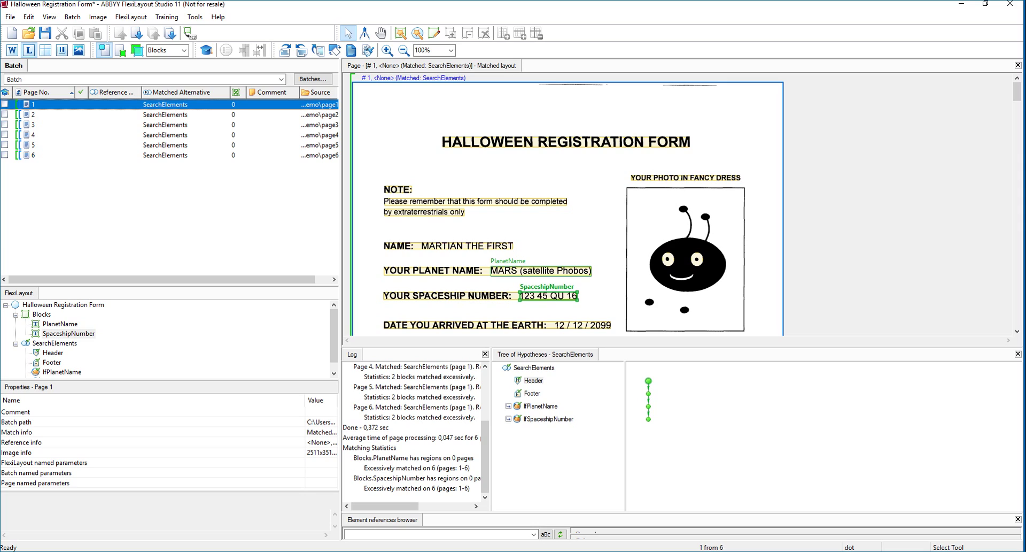
Examine the PlanetName and SpaceshipNumber block regions matched on pages 2 and 3.
double_click(254, 114)
scroll(562, 203, down, 3)
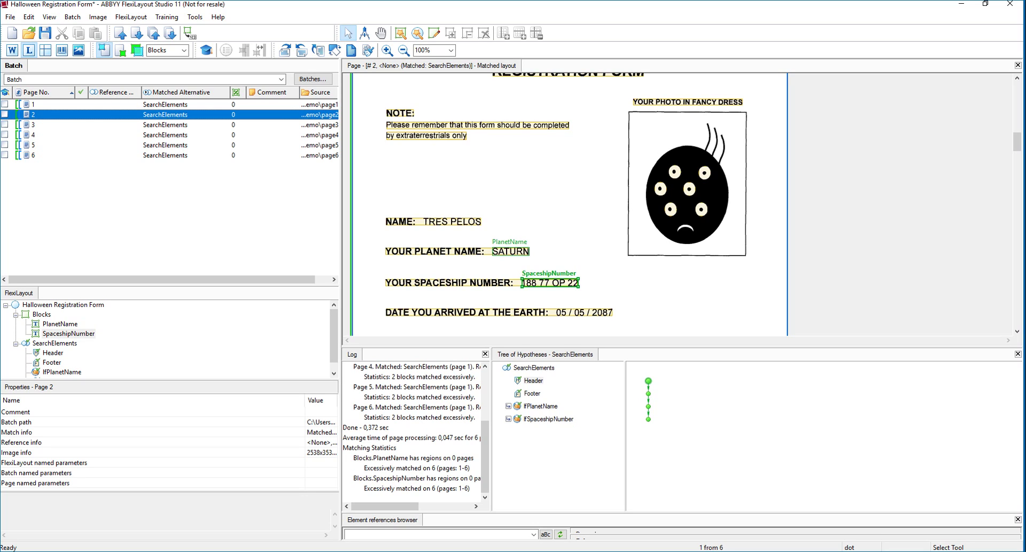
double_click(254, 125)
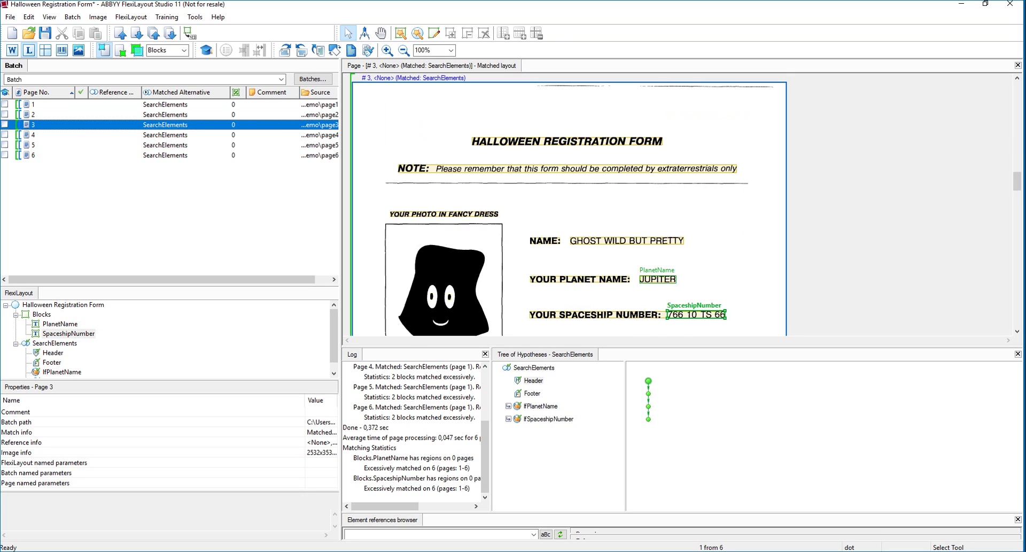
scroll(566, 209, down, 3)
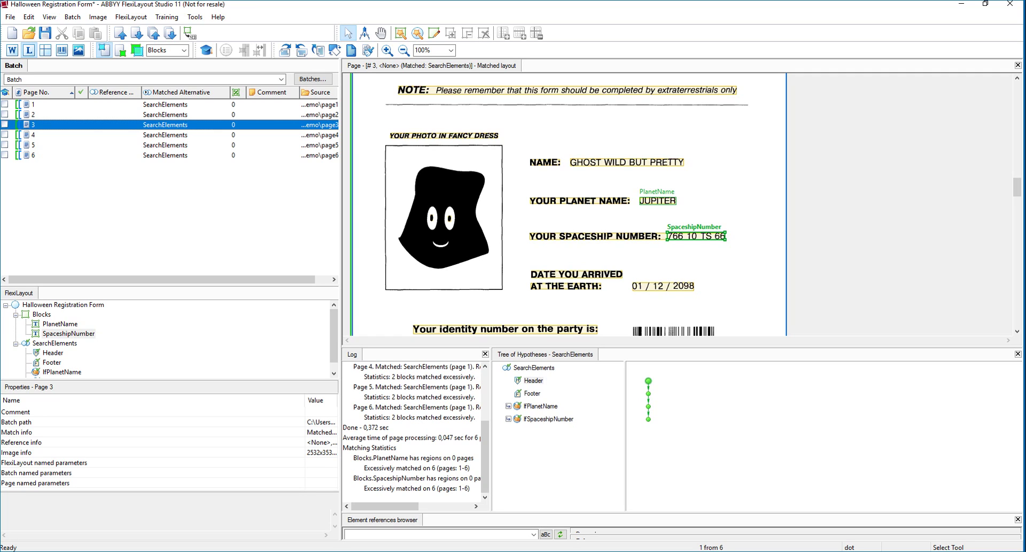
scroll(566, 203, down, 3)
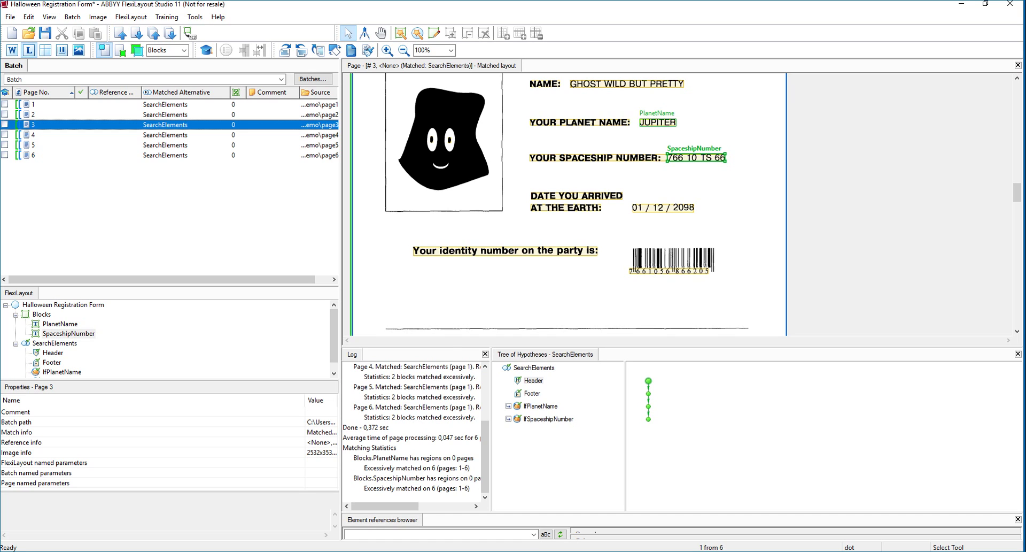
scroll(568, 203, down, 4)
scroll(567, 203, up, 5)
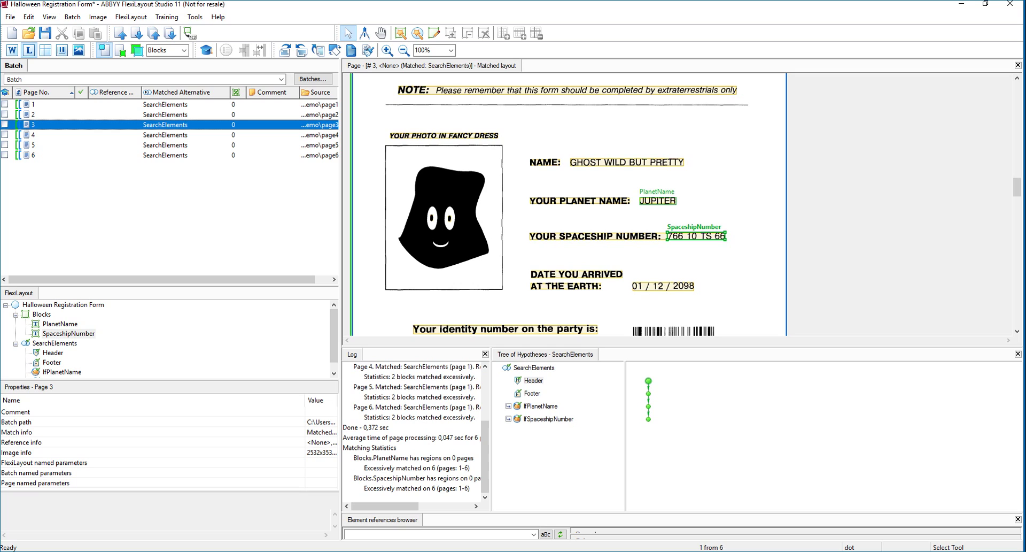
Check the PlanetName and SpaceshipNumber regions on pages 4, 5 and 6, and return to page 3.
scroll(567, 203, down, 8)
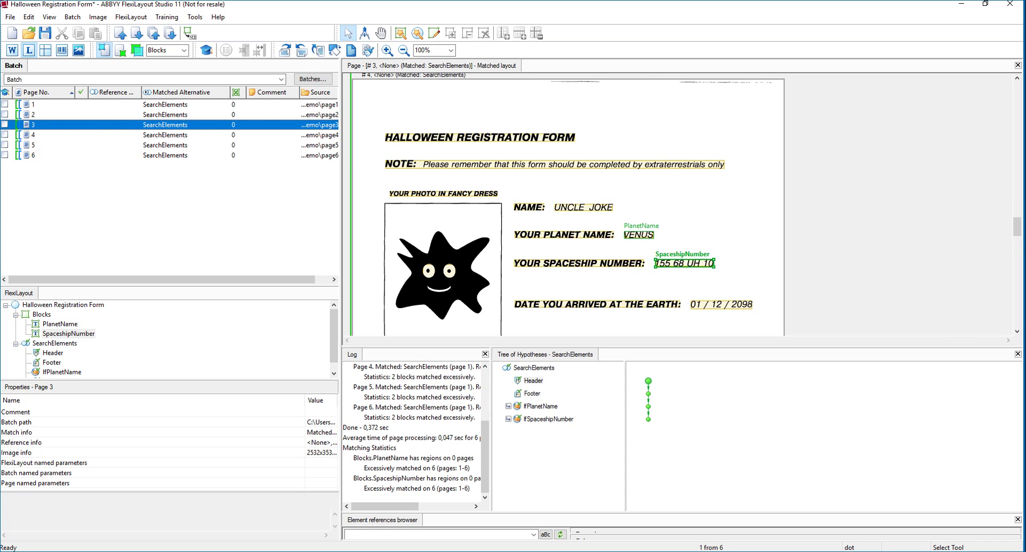
scroll(679, 206, down, 10)
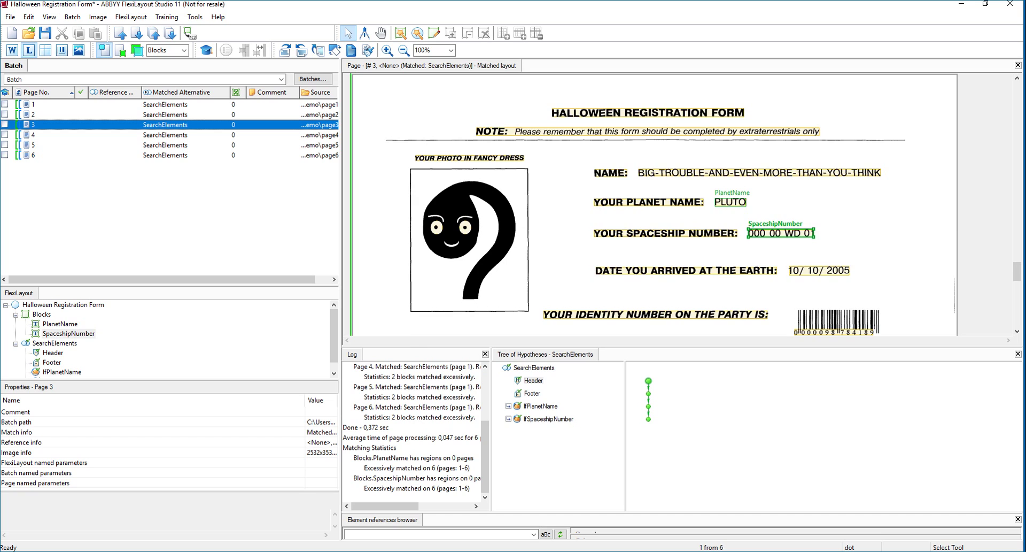
scroll(650, 206, down, 3)
scroll(649, 206, up, 3)
scroll(649, 205, down, 20)
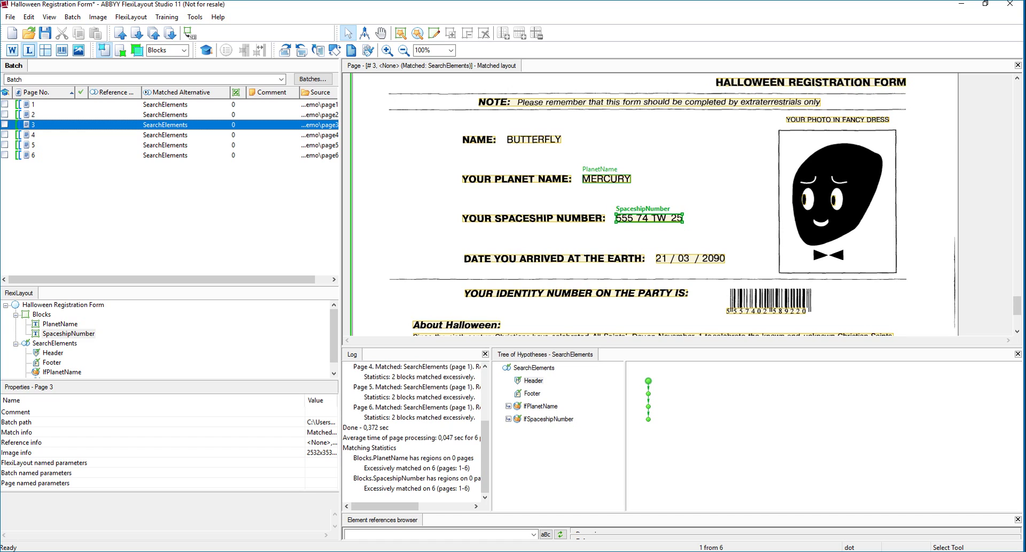
scroll(649, 206, up, 6)
scroll(650, 205, up, 10)
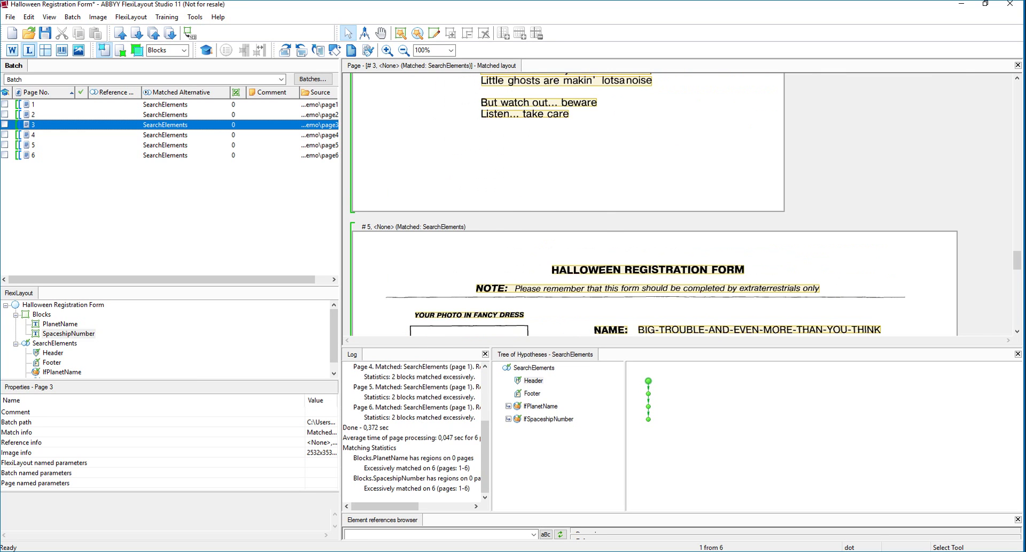
scroll(650, 206, up, 10)
scroll(567, 203, up, 9)
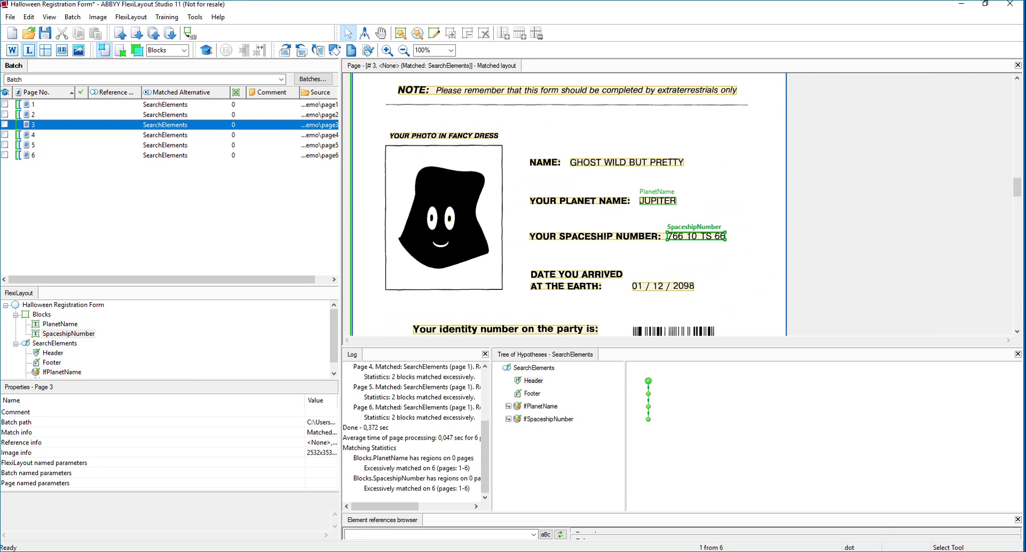